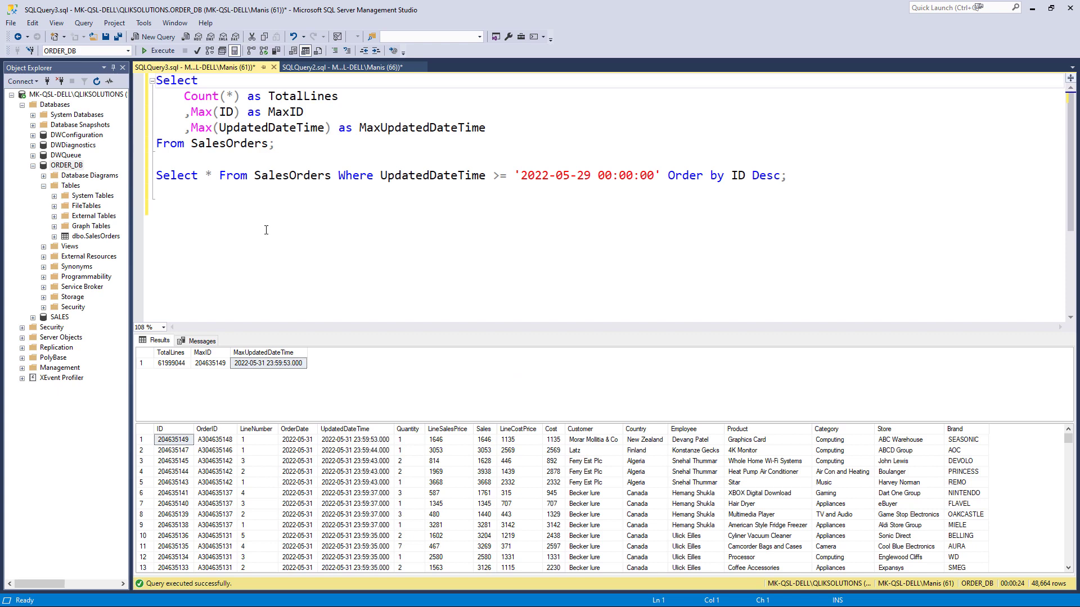
left_click(266, 229)
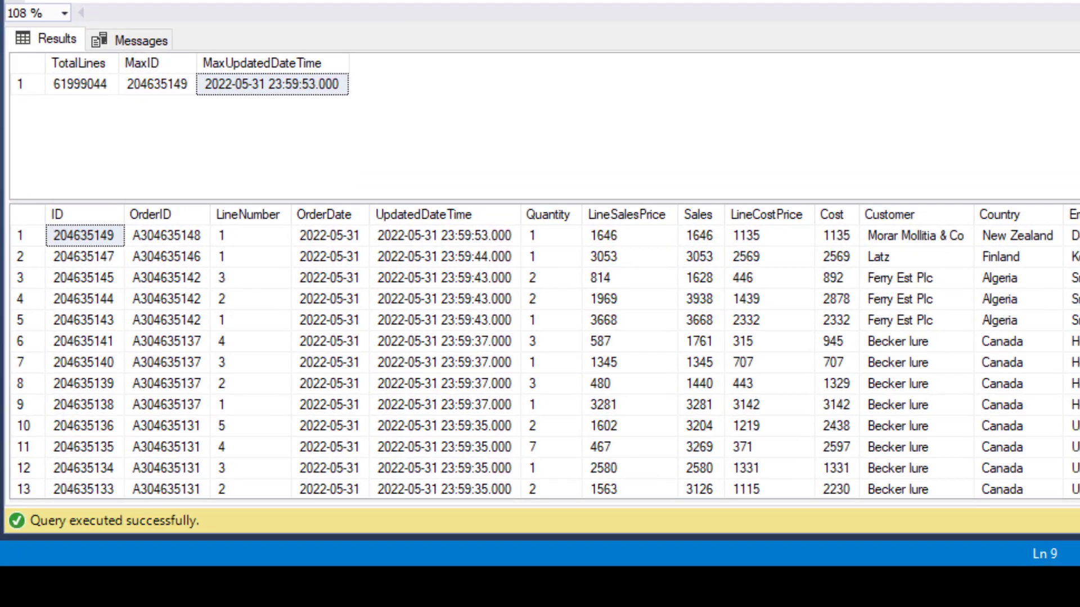
key("Up")
key("Up")
key("Up")
key("Up")
key("Up")
key("Up")
key("Up")
key("Up")
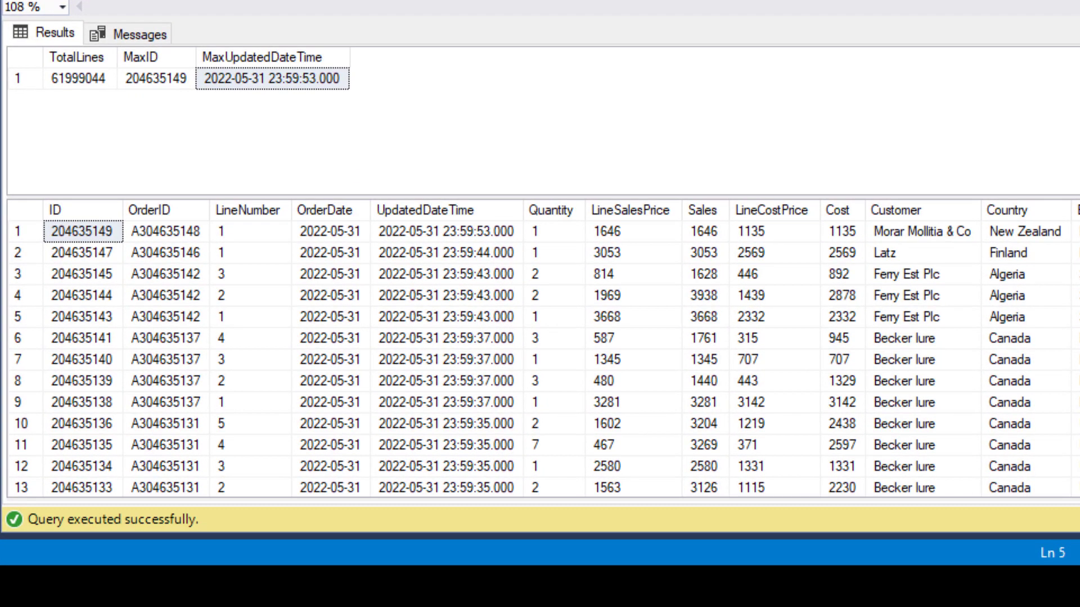
left_click(75, 83)
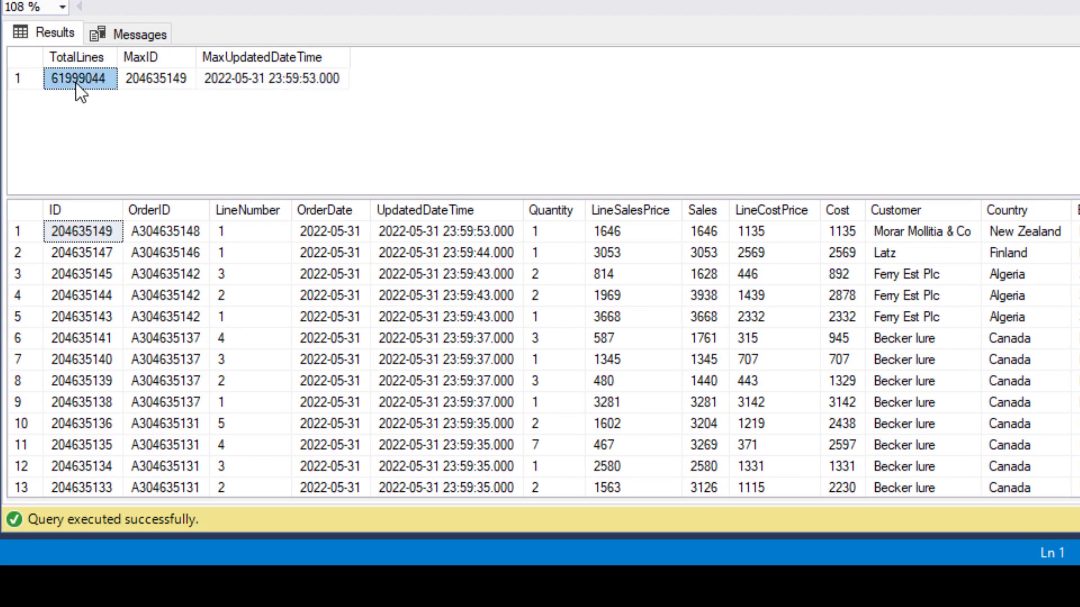
left_click(148, 78)
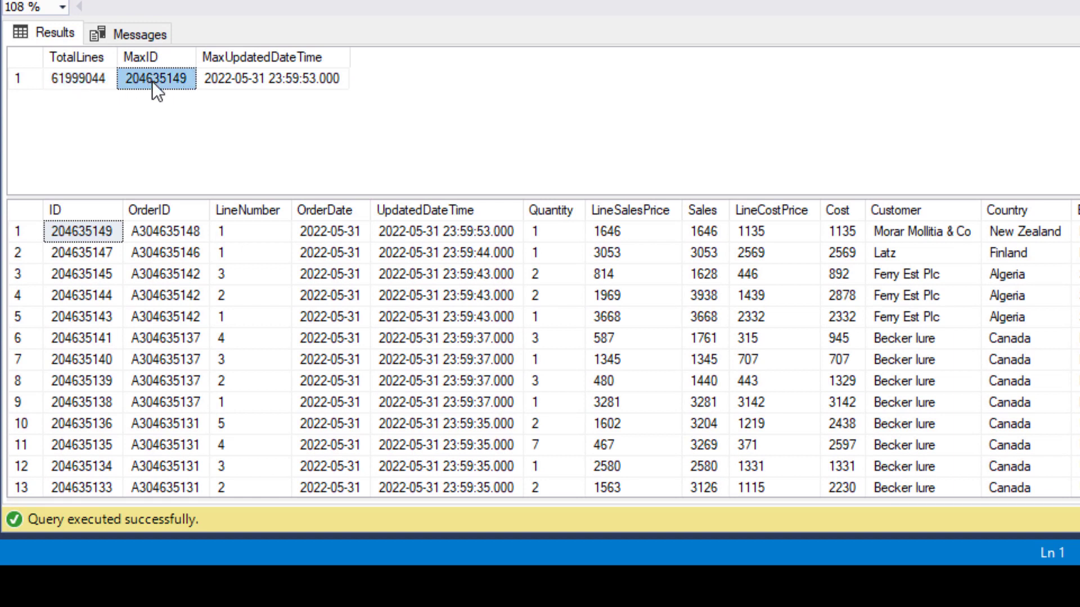
left_click(251, 85)
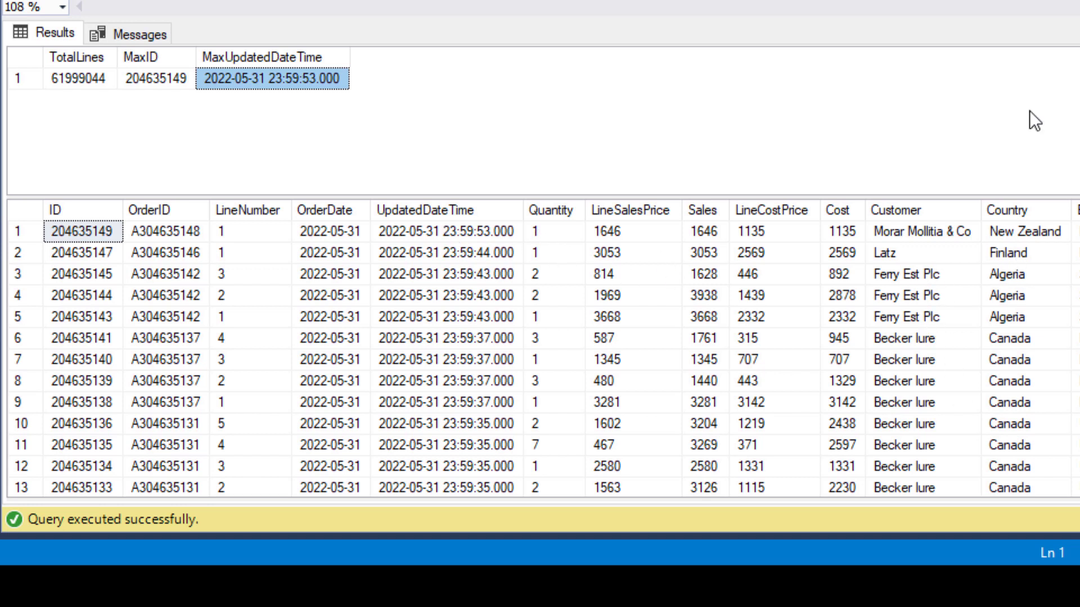
Step: Inspect the UpdatedDateTime column's newest value and ID 204635149 in the first result row
left_click(437, 210)
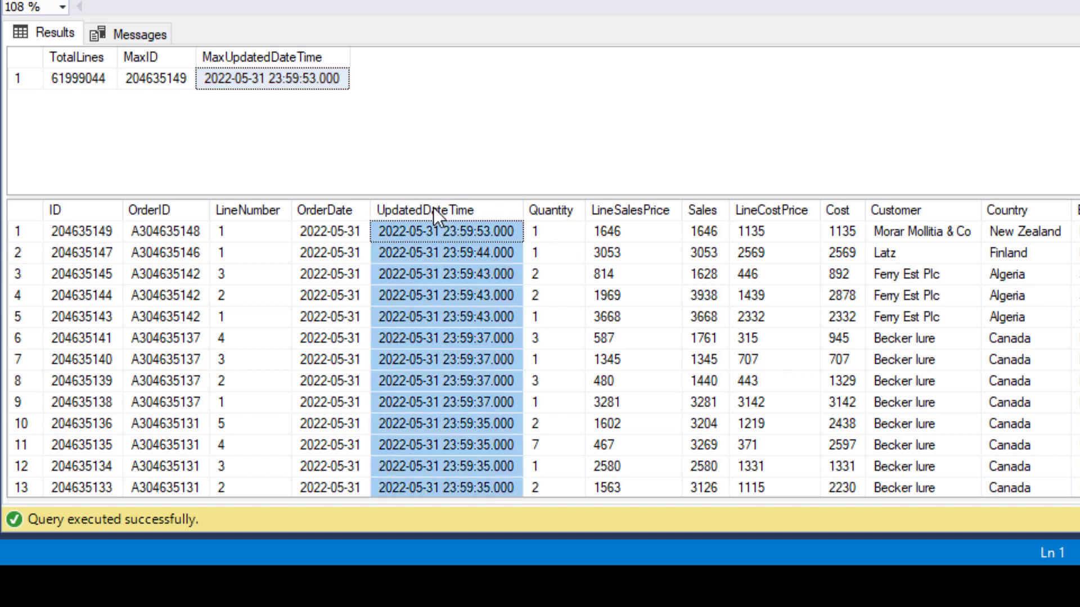
left_click(443, 232)
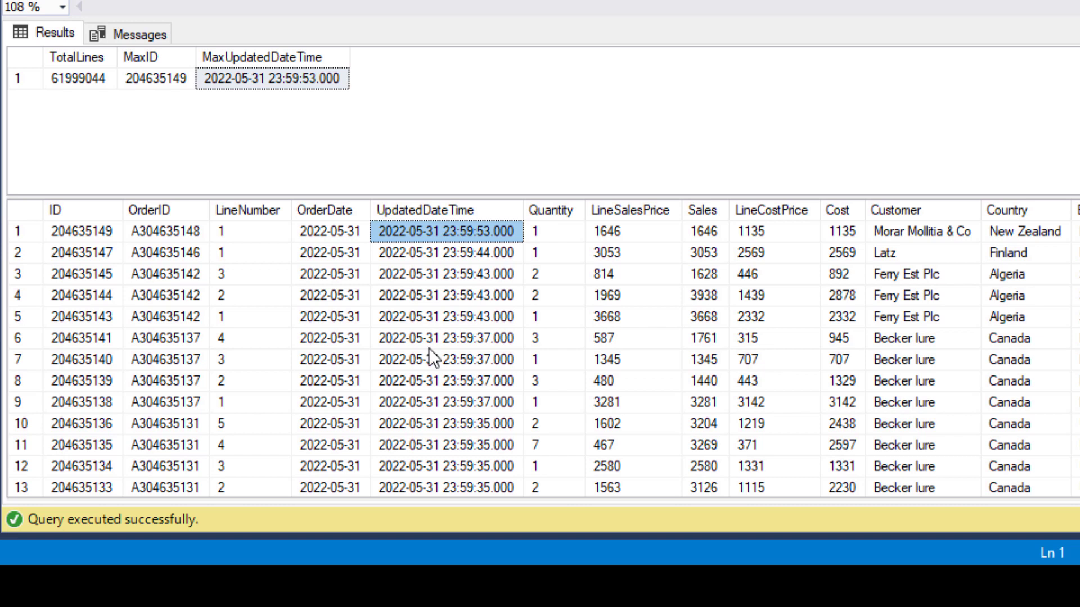
left_click(76, 233)
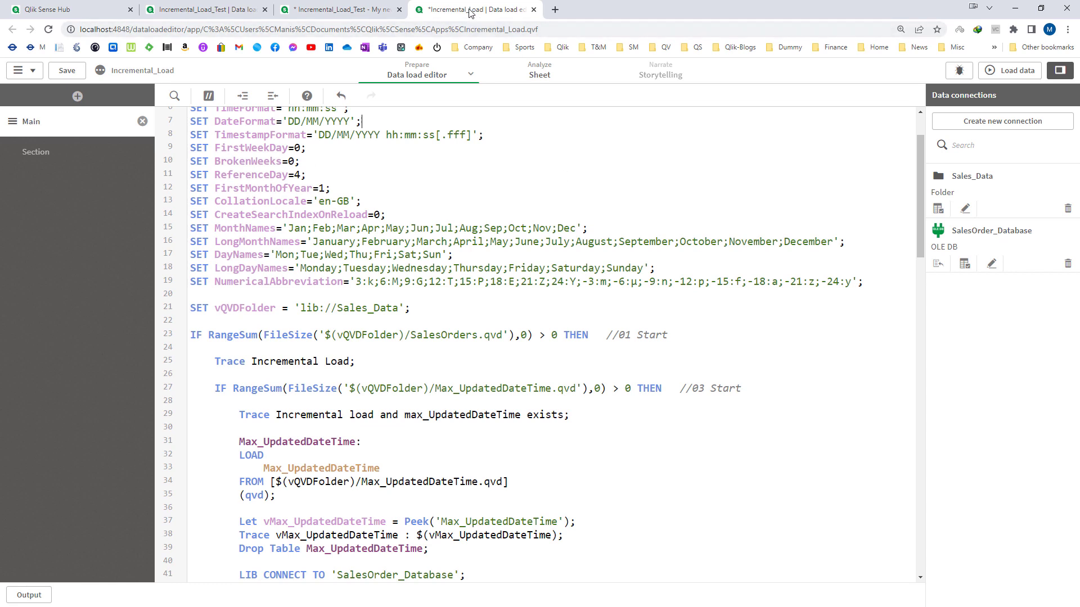
Step: Review the Incremental_Load_Test script's QVD information loop and SalesOrders QVD load statement
scroll(517, 239, "down", 3)
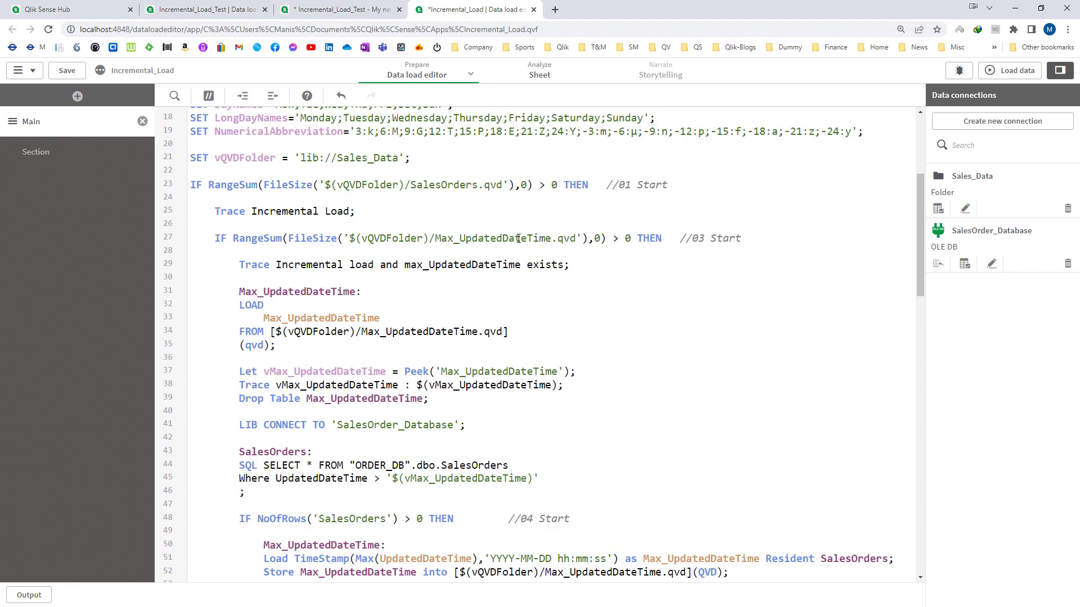
key("ctrl+2")
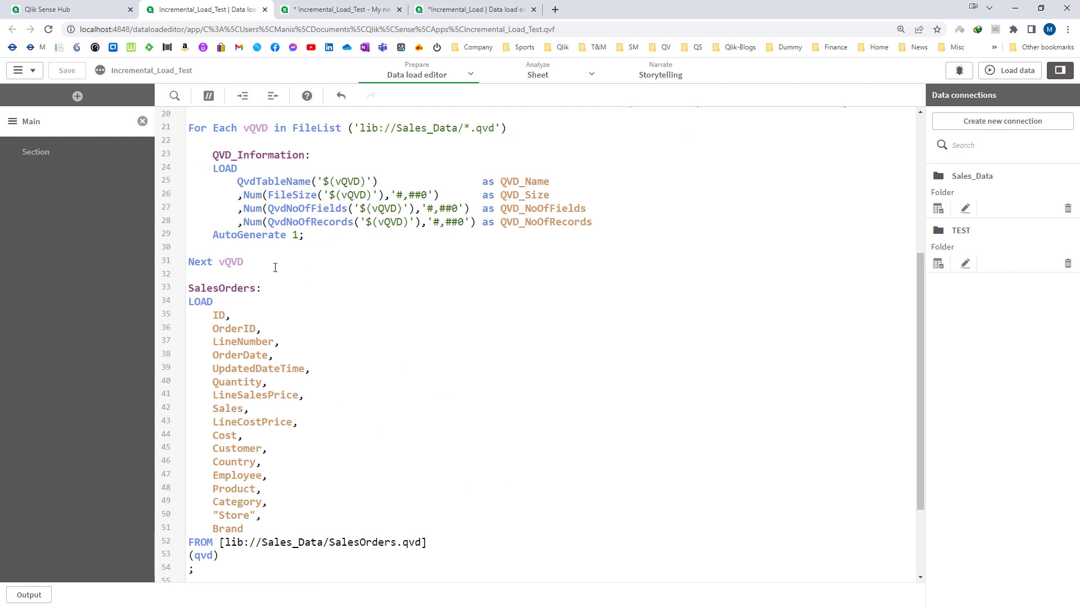
left_click_drag(275, 265, 183, 128)
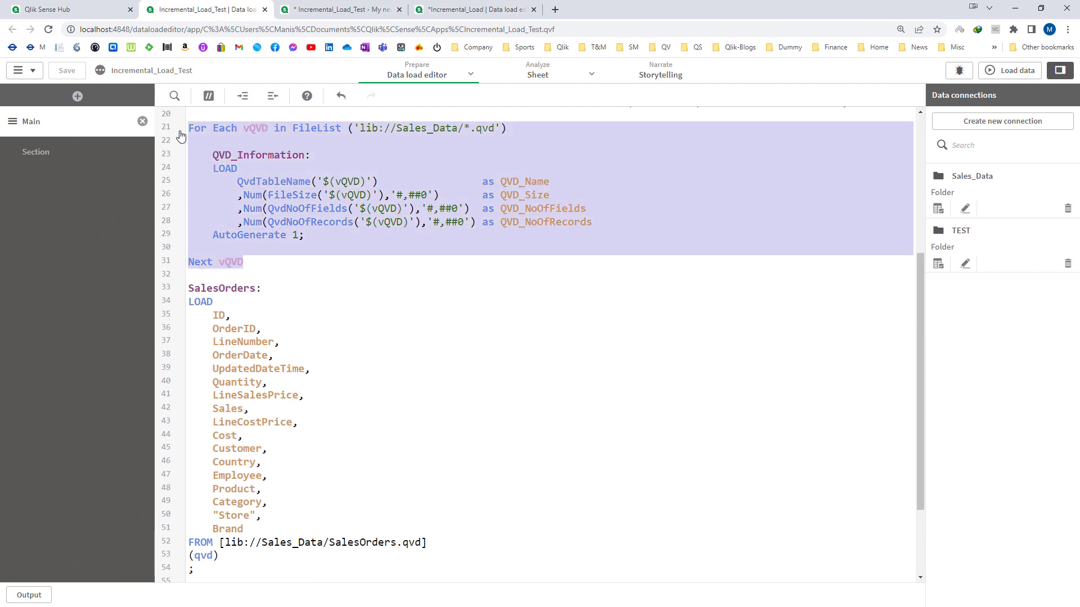
left_click(395, 310)
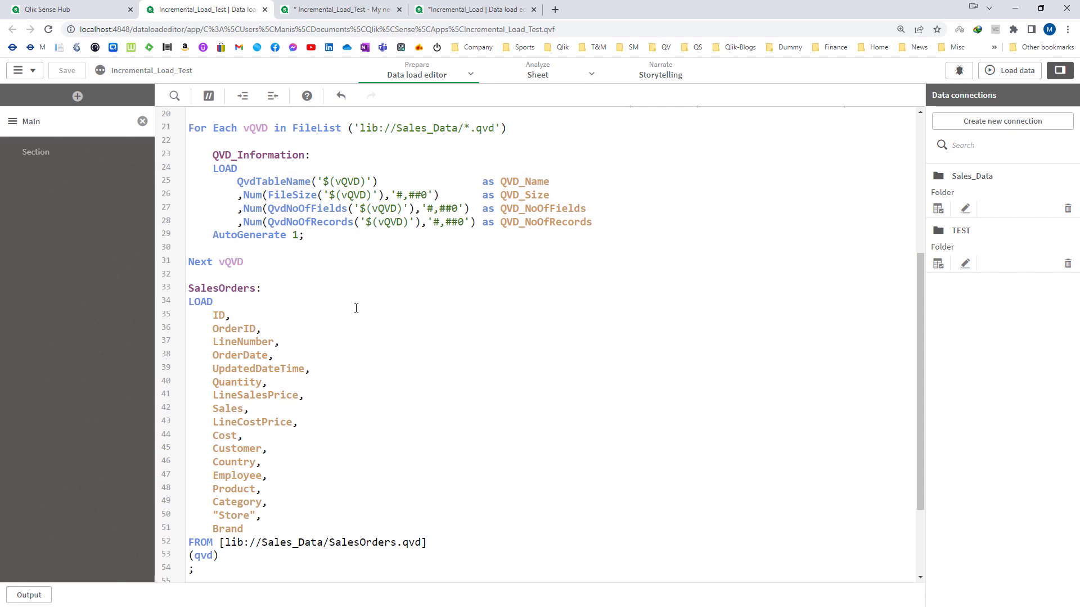
left_click_drag(189, 288, 191, 526)
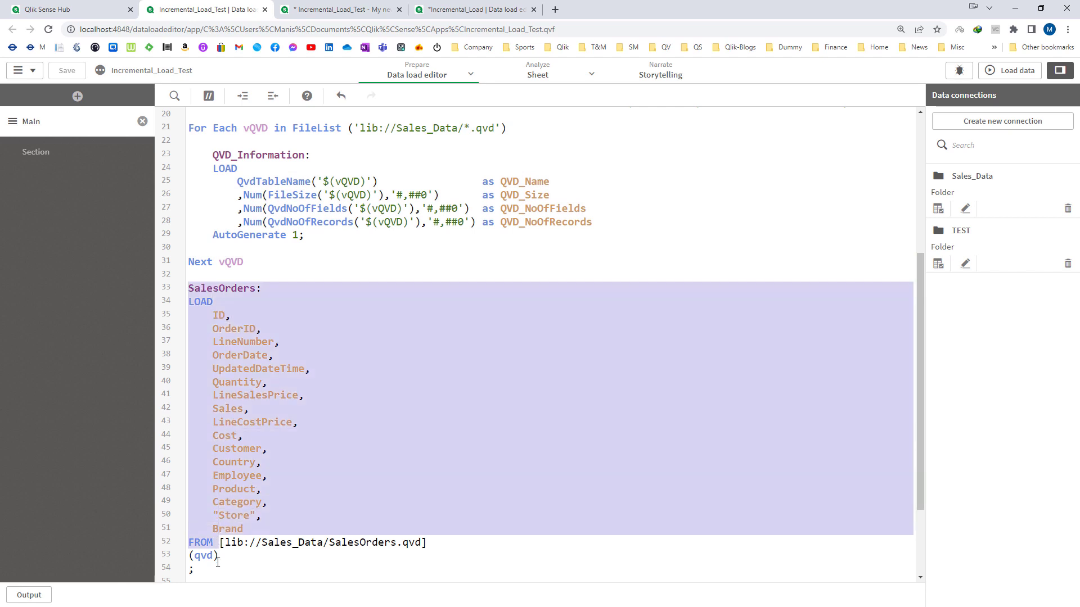
Step: Run the Incremental_Load script's full load, fetching all 61,999,044 SalesOrders lines
key("ctrl+4")
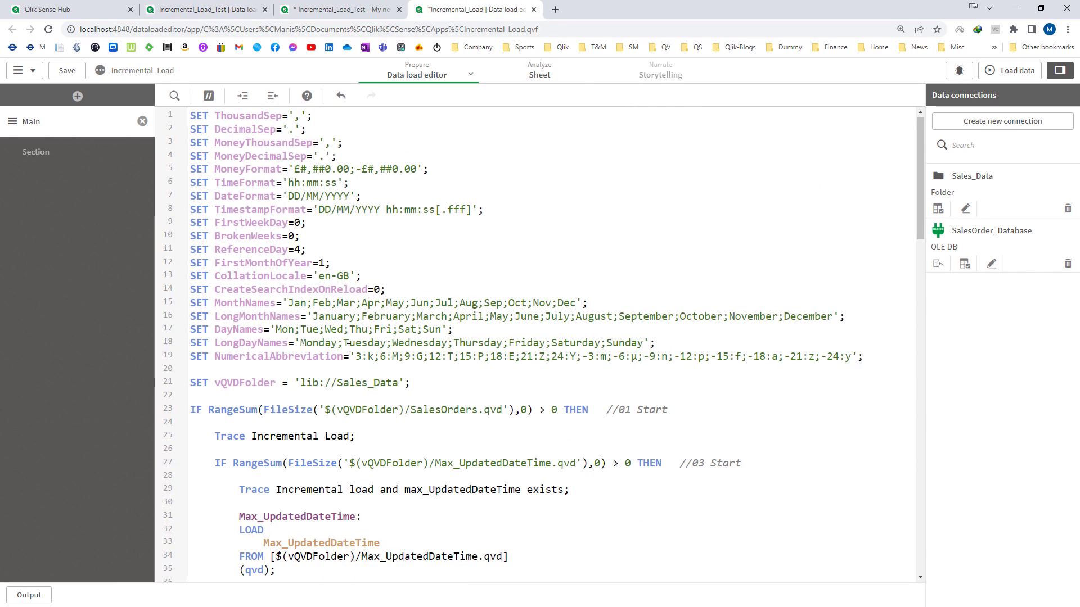
left_click(349, 344)
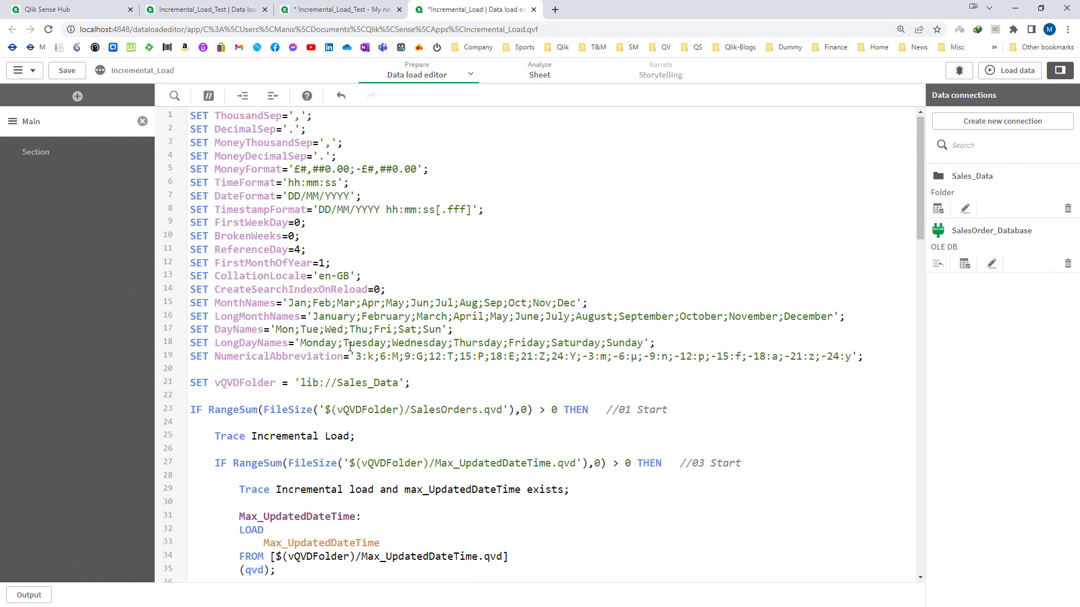
scroll(349, 347, "down", 1)
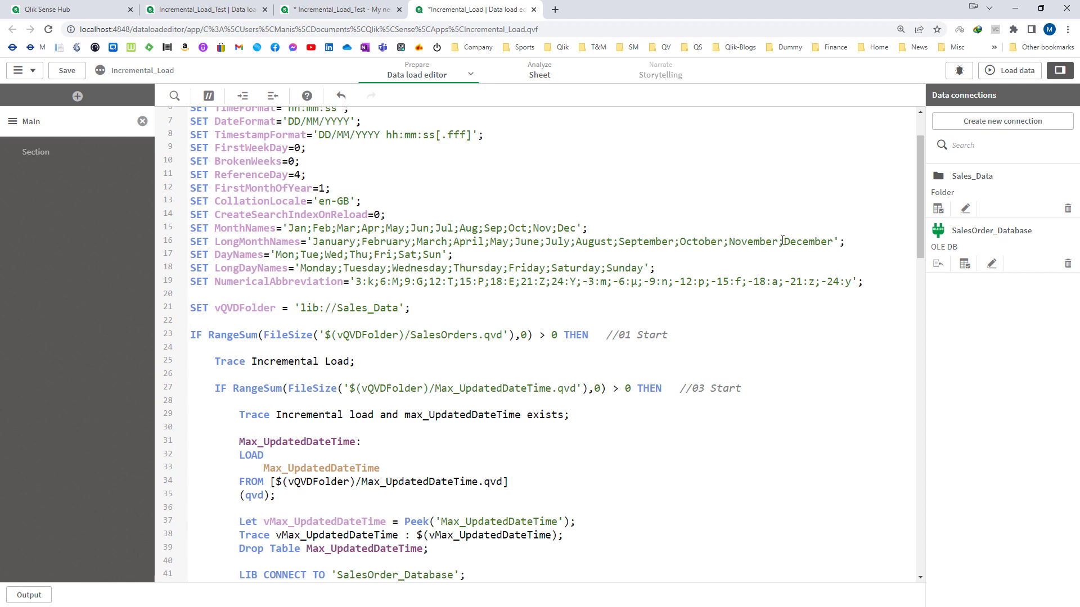
left_click(1006, 74)
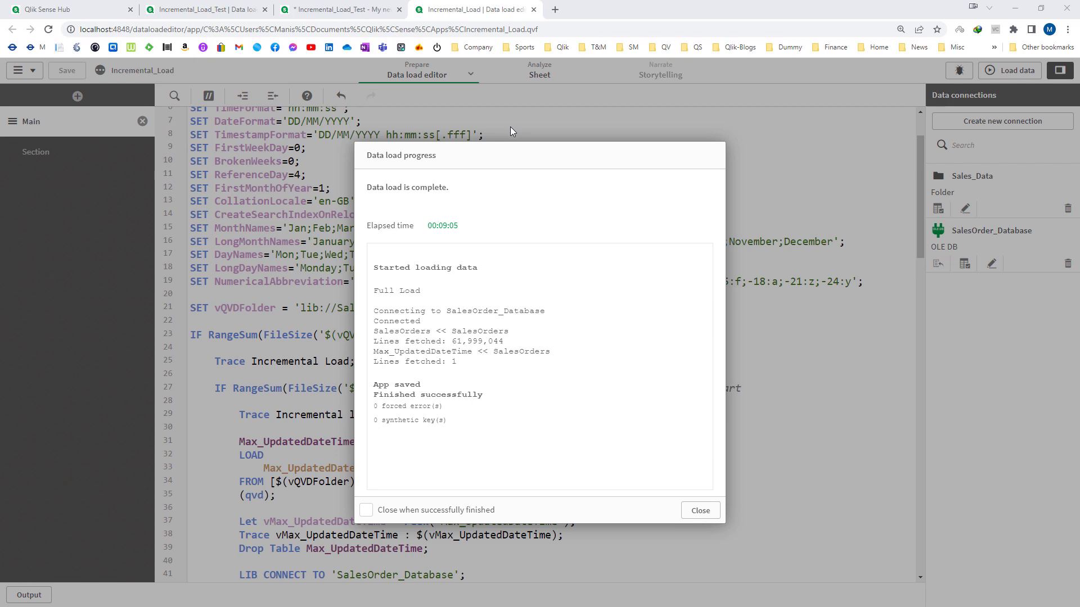
key("alt+Tab")
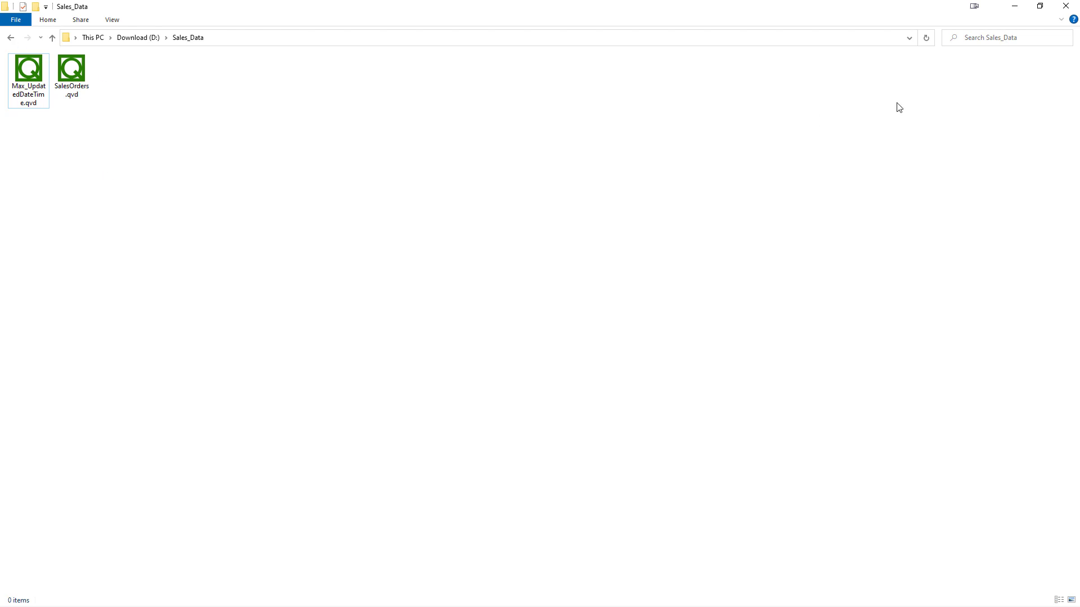
left_click(1015, 12)
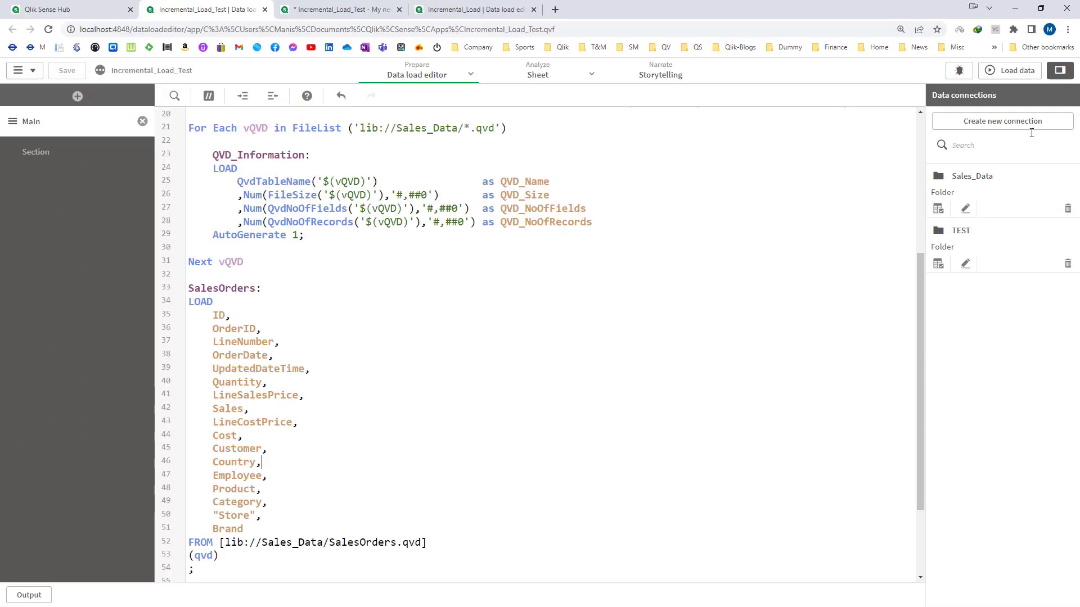
left_click(1011, 71)
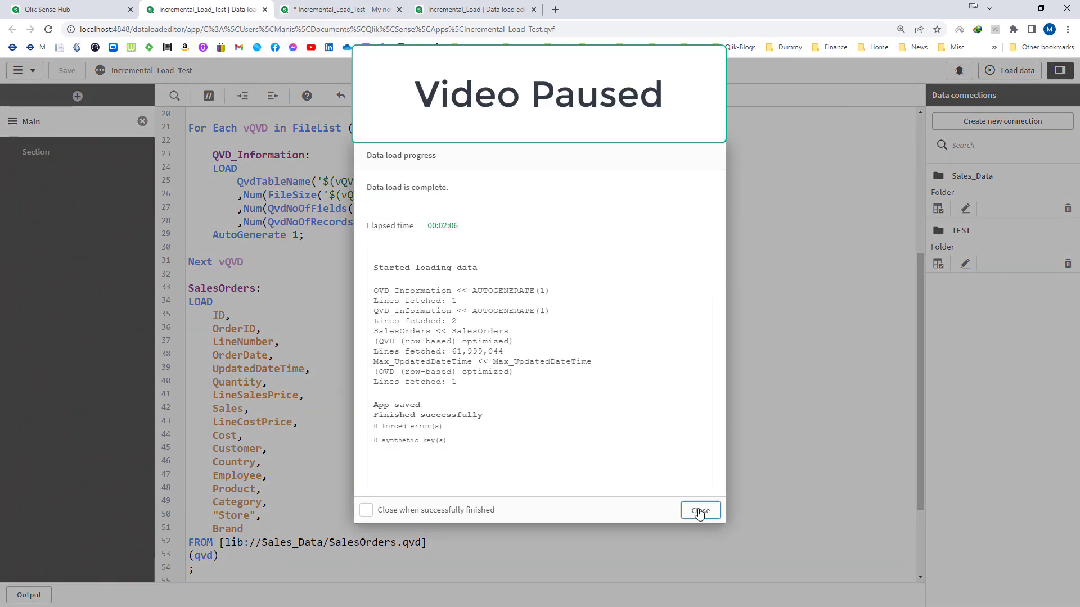
left_click(700, 510)
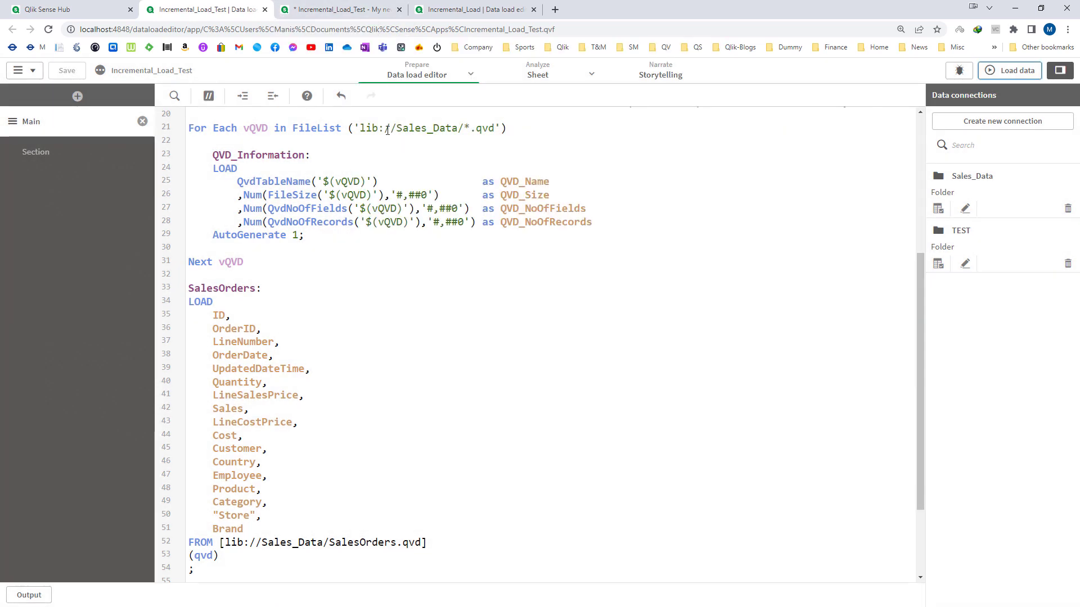
left_click(353, 17)
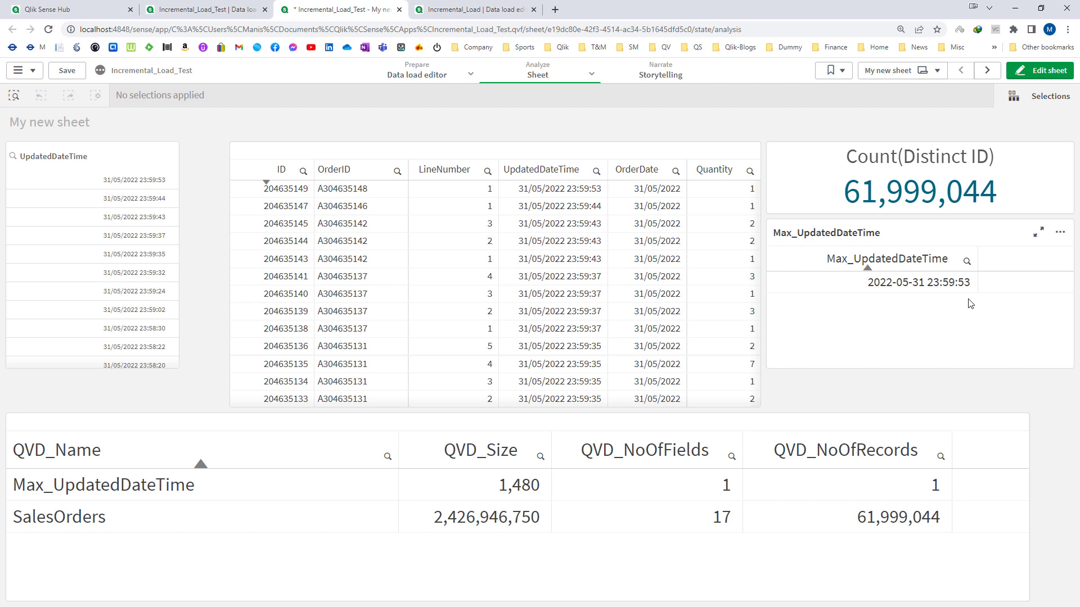
key("alt+Tab")
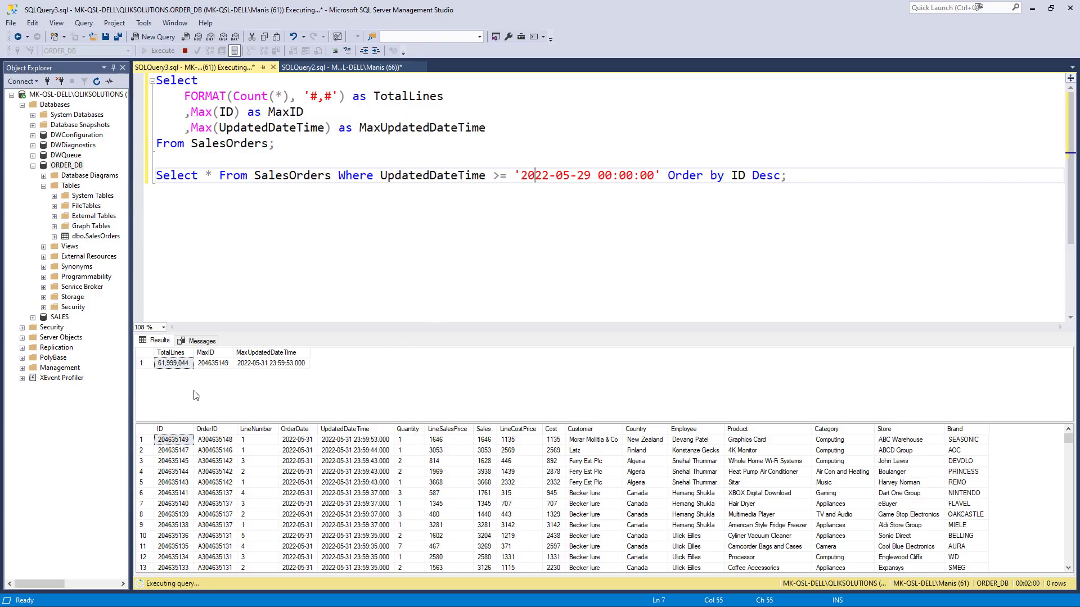
left_click(267, 363)
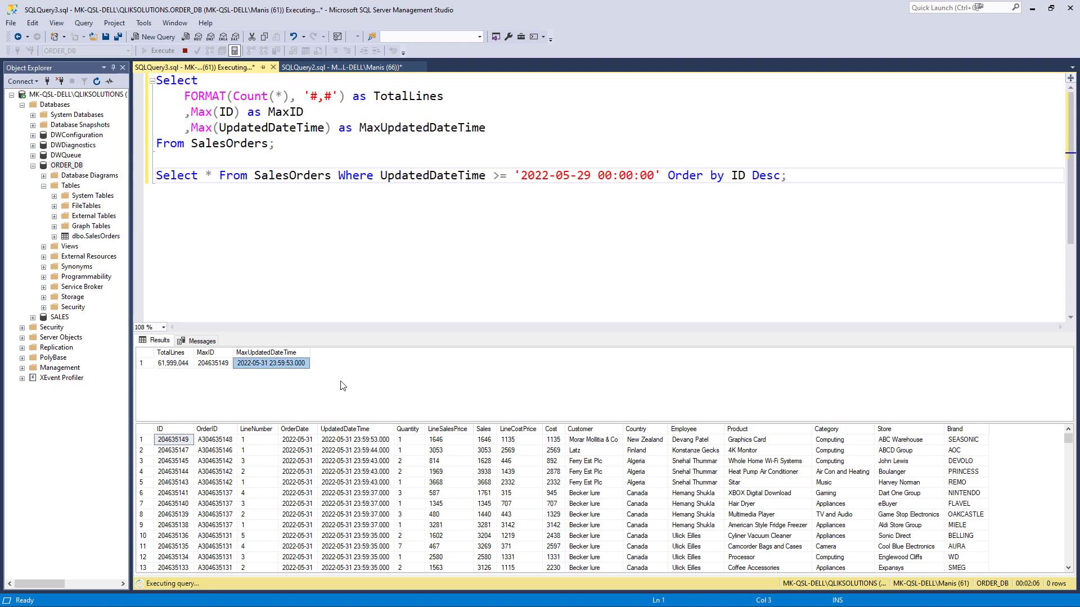
left_click_drag(560, 7, 727, 304)
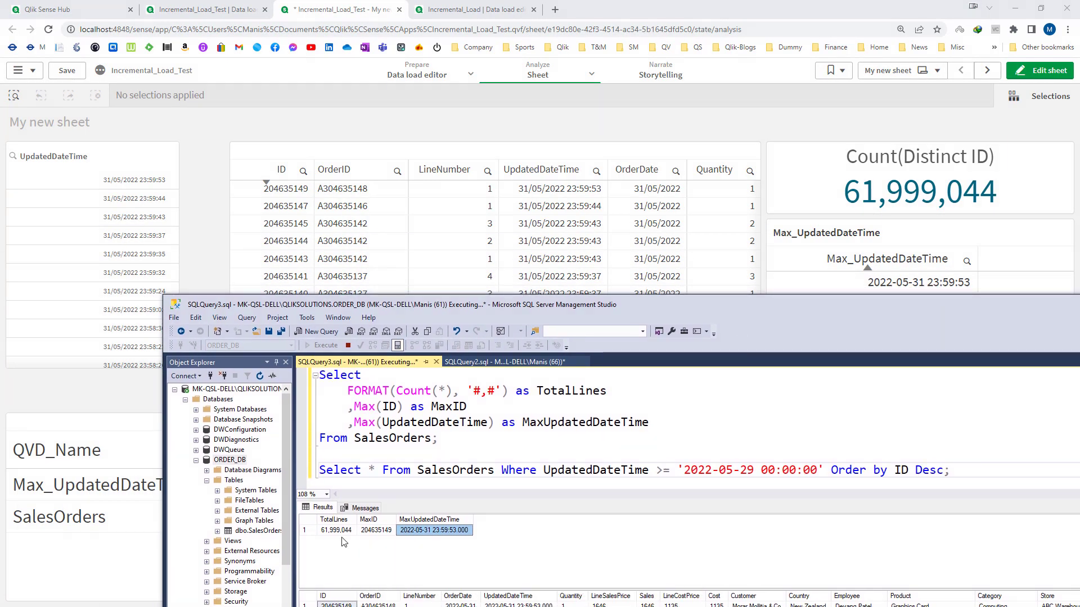
double_click(897, 302)
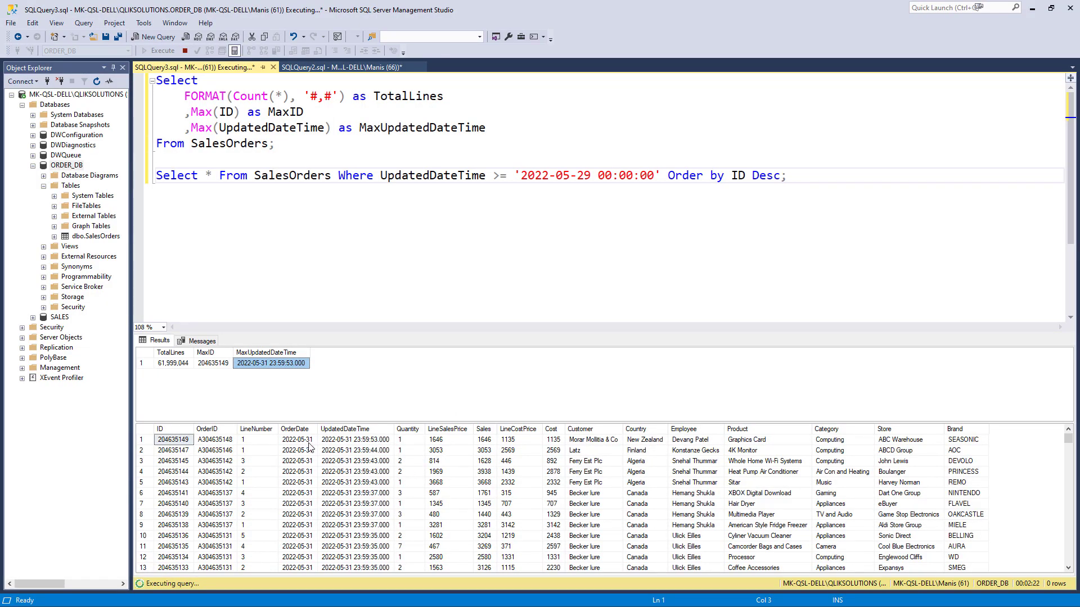
left_click(288, 443)
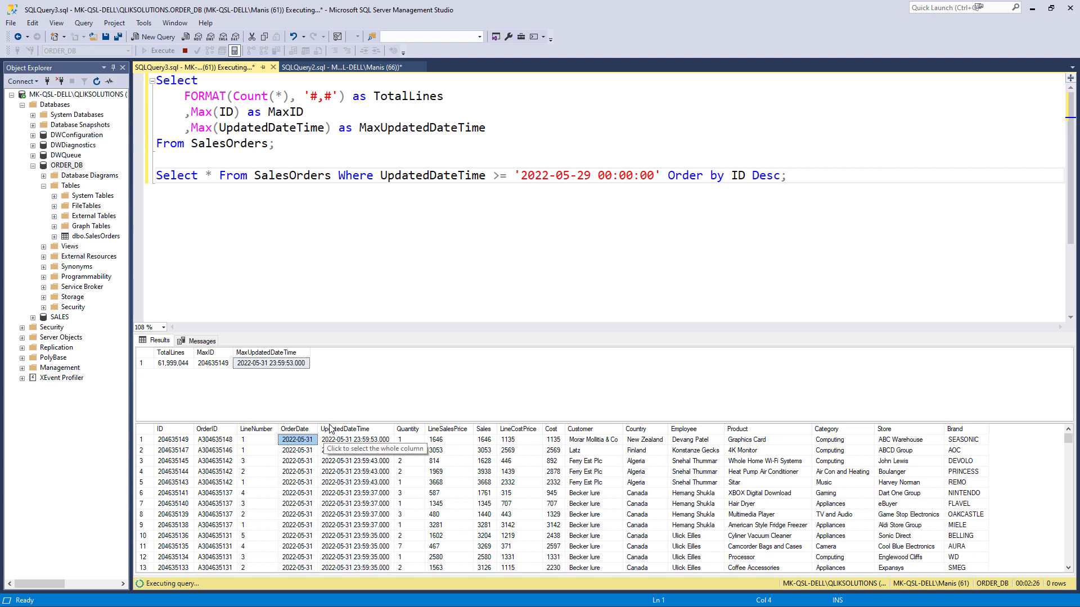
left_click_drag(329, 423, 333, 387)
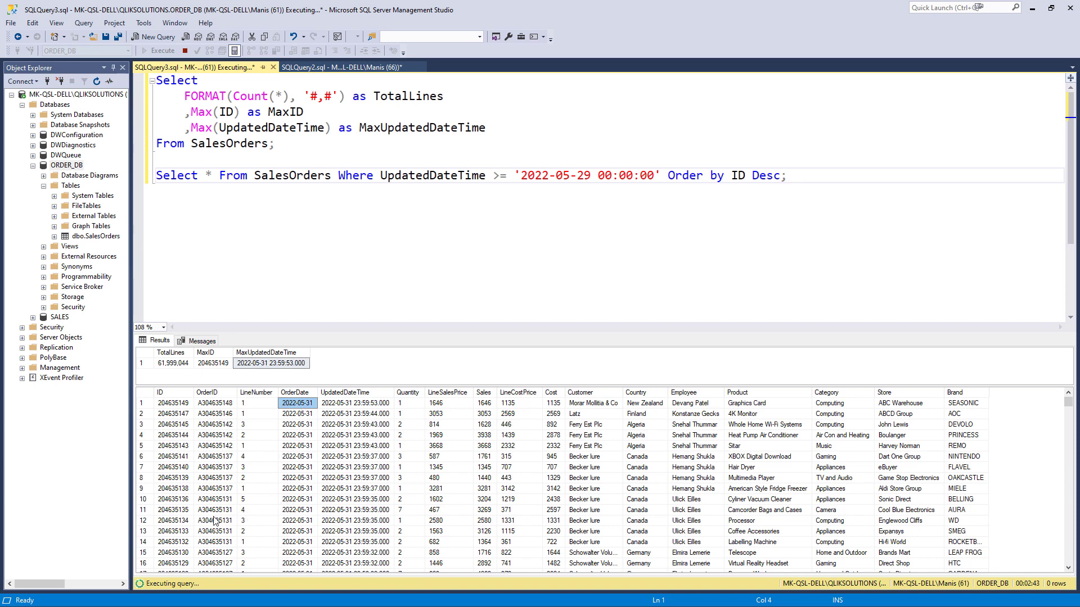
left_click(175, 488)
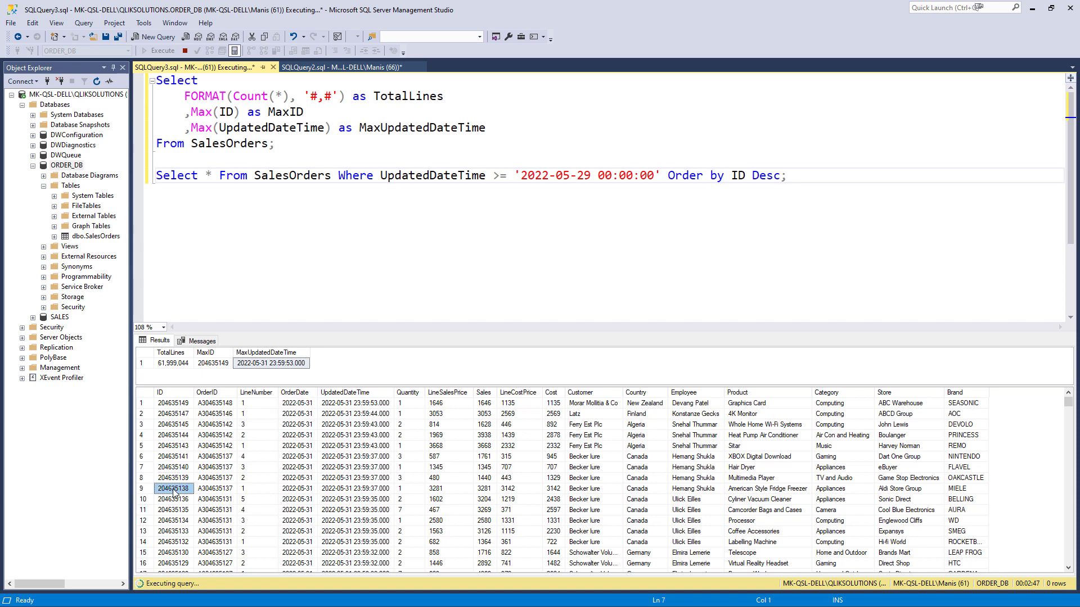
left_click(175, 403, "ctrl")
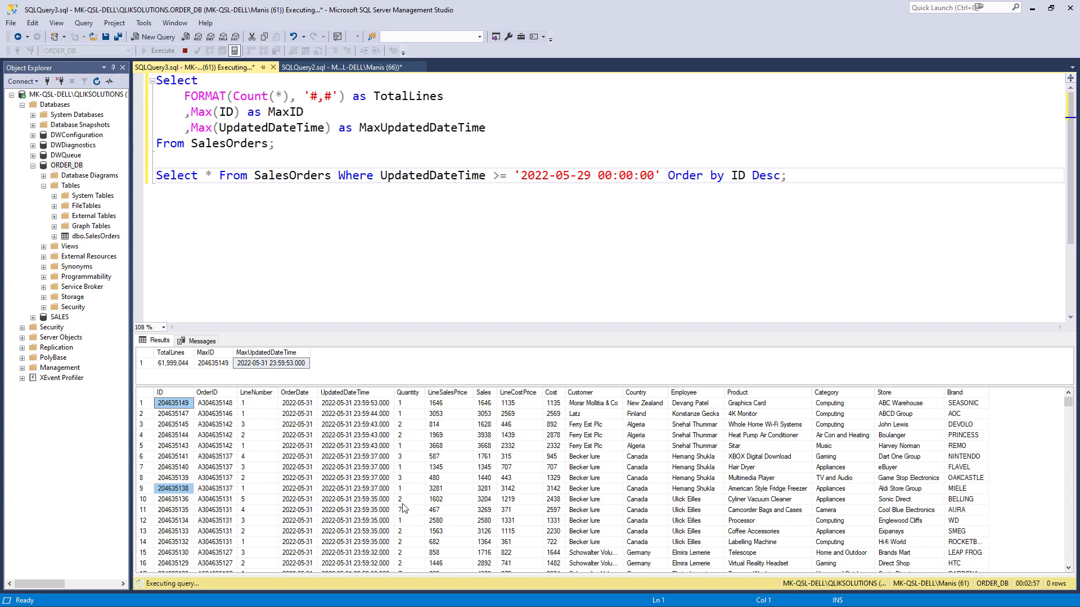
key("ctrl+Tab")
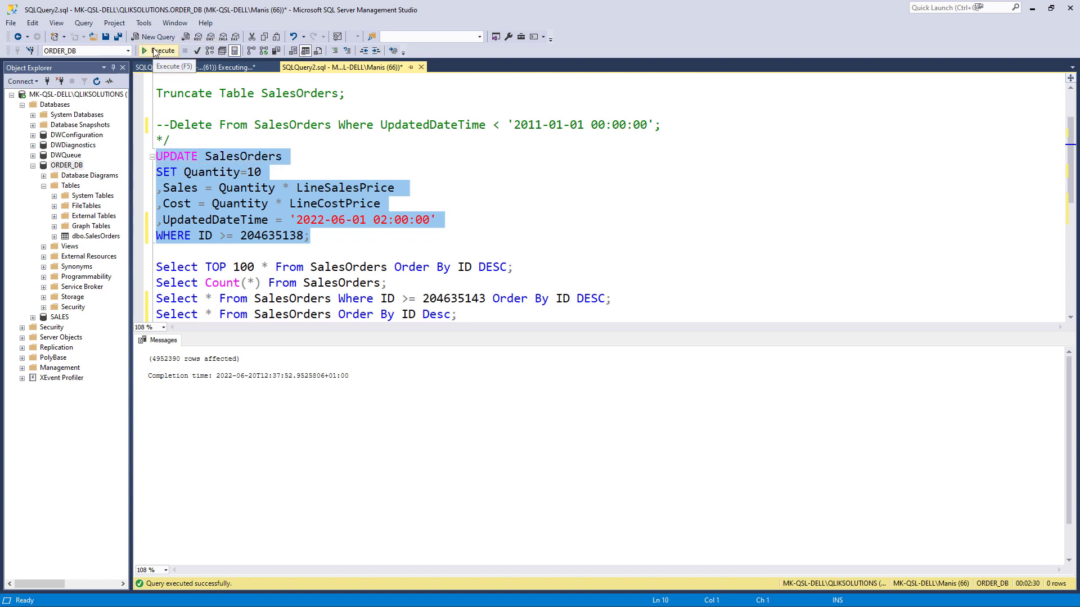
left_click(156, 51)
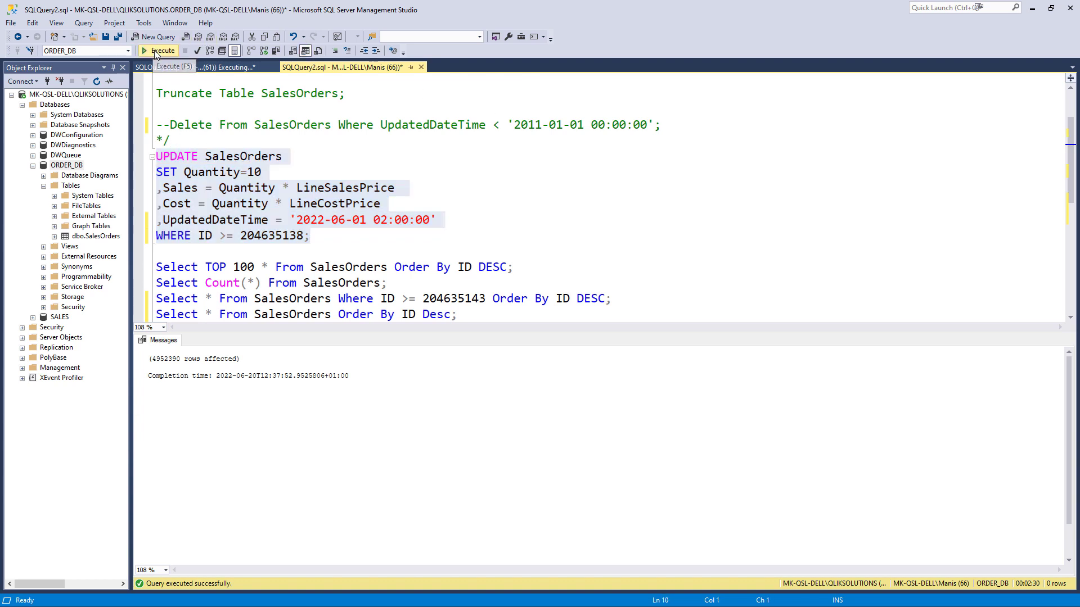
left_click(236, 68)
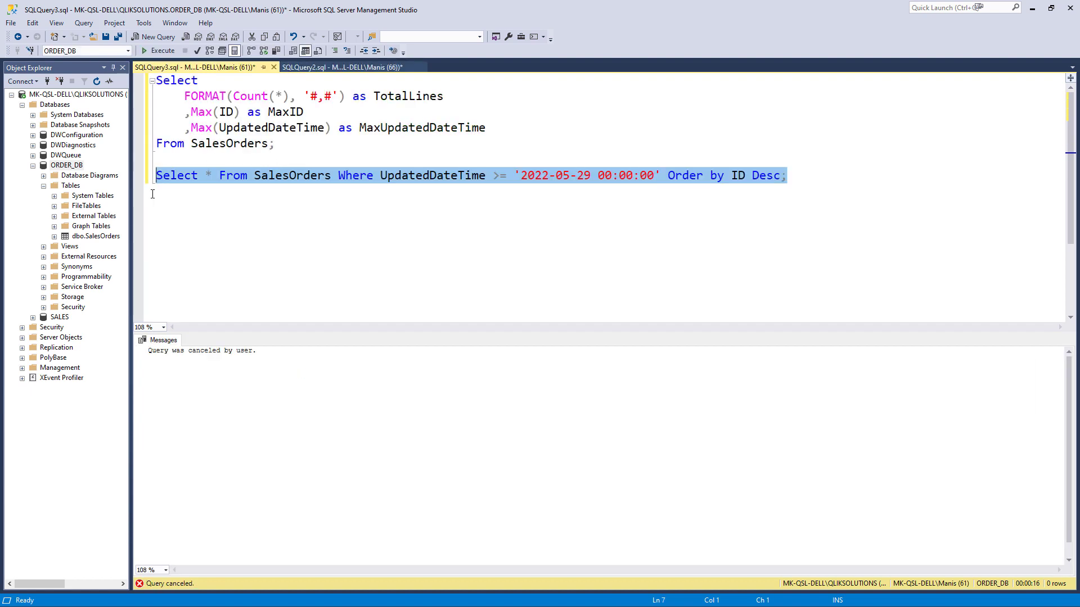
left_click(241, 227)
mouse_move(158, 177)
left_mouse_down()
mouse_move(643, 162)
mouse_move(158, 177)
left_mouse_up()
key("shift+End")
left_click(159, 50)
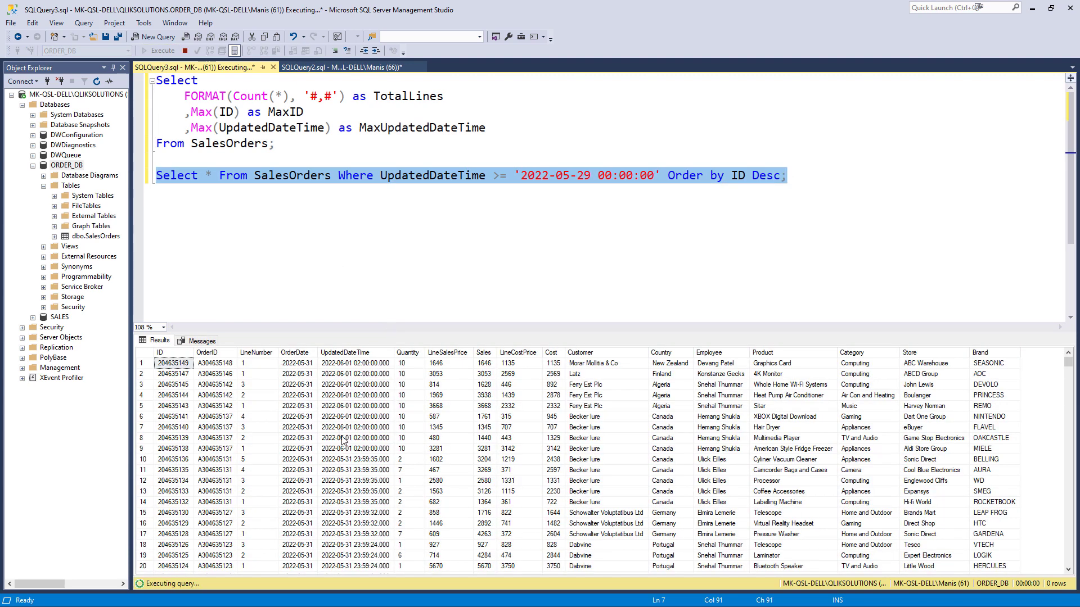
left_click(409, 365)
left_click(403, 449, "ctrl")
left_click_drag(406, 438, 408, 380)
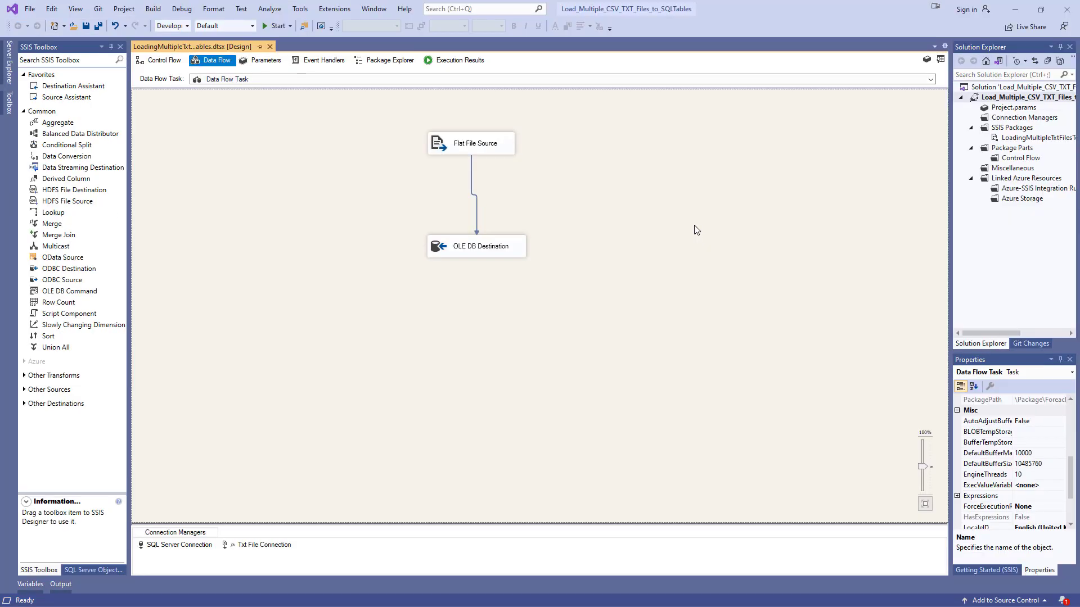
Step: Run the SSIS package, loading 16,267 rows from the flat file into OLE DB Destination
left_click(276, 26)
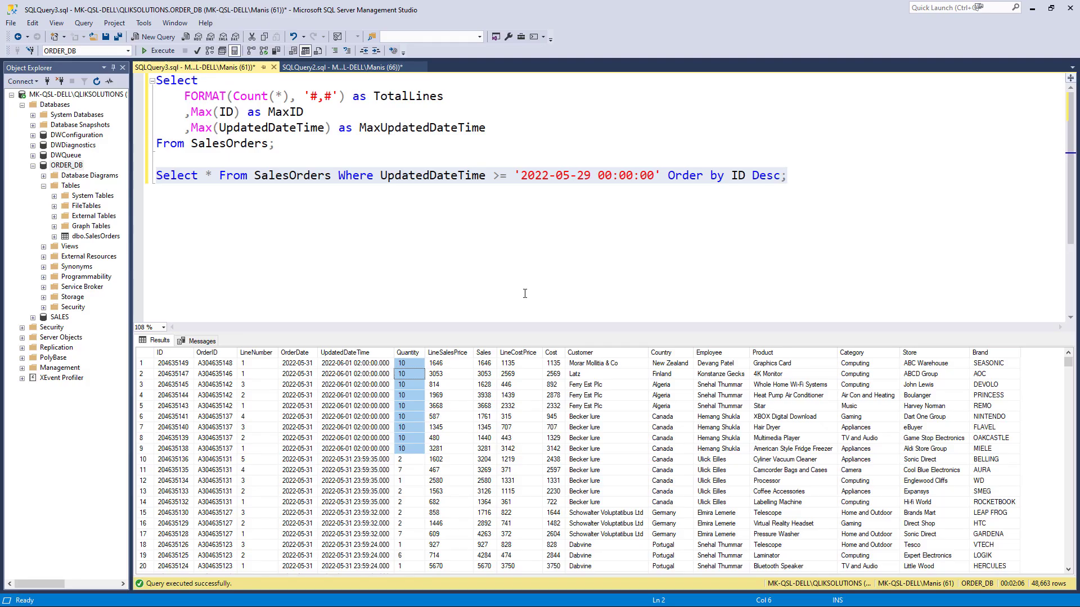
left_click(402, 364)
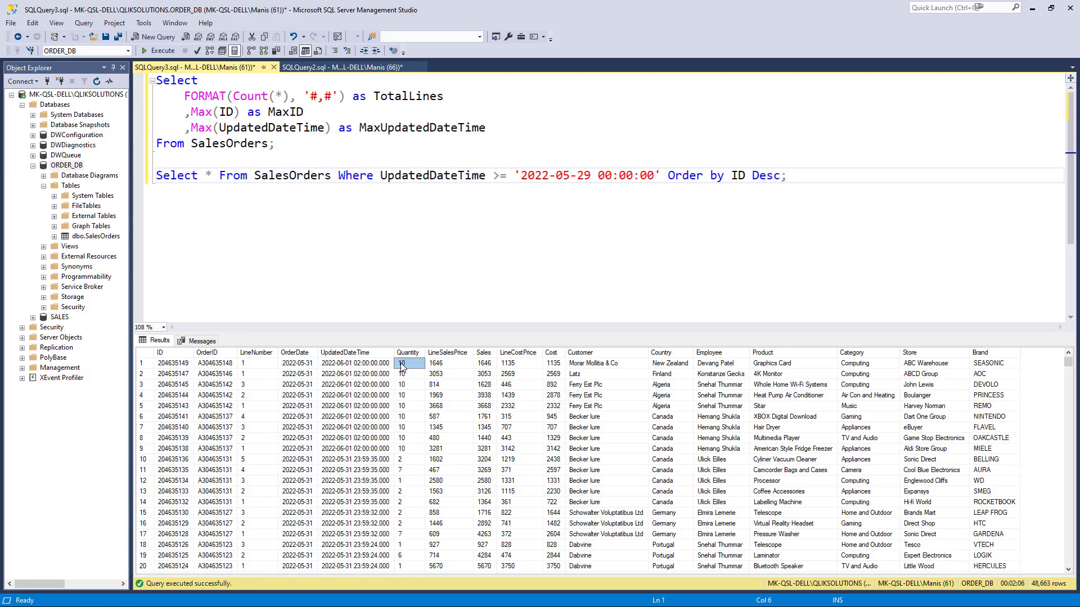
left_click(408, 449)
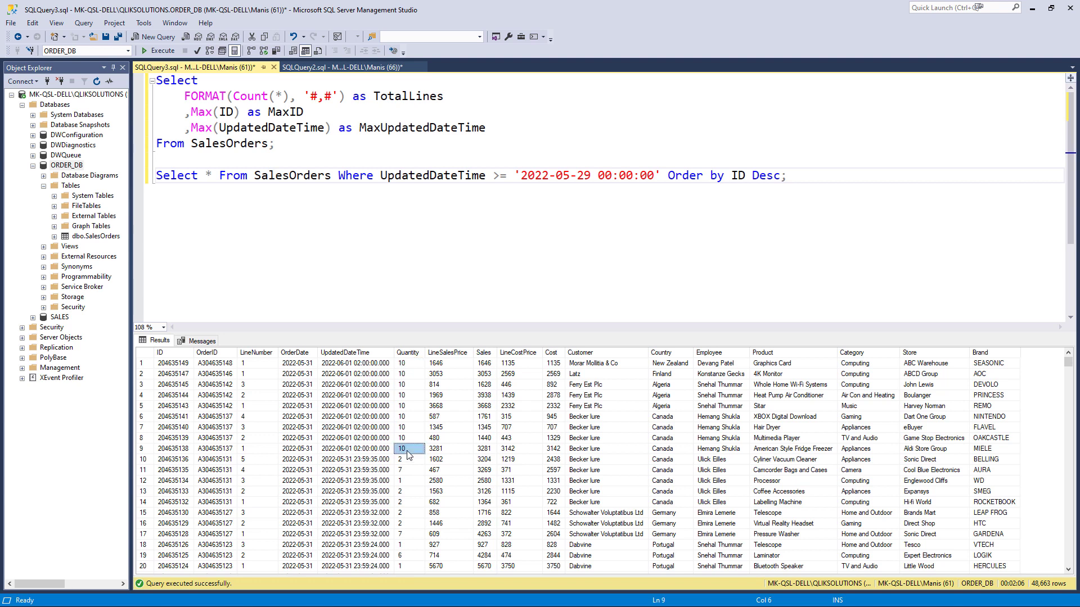
left_click(334, 203)
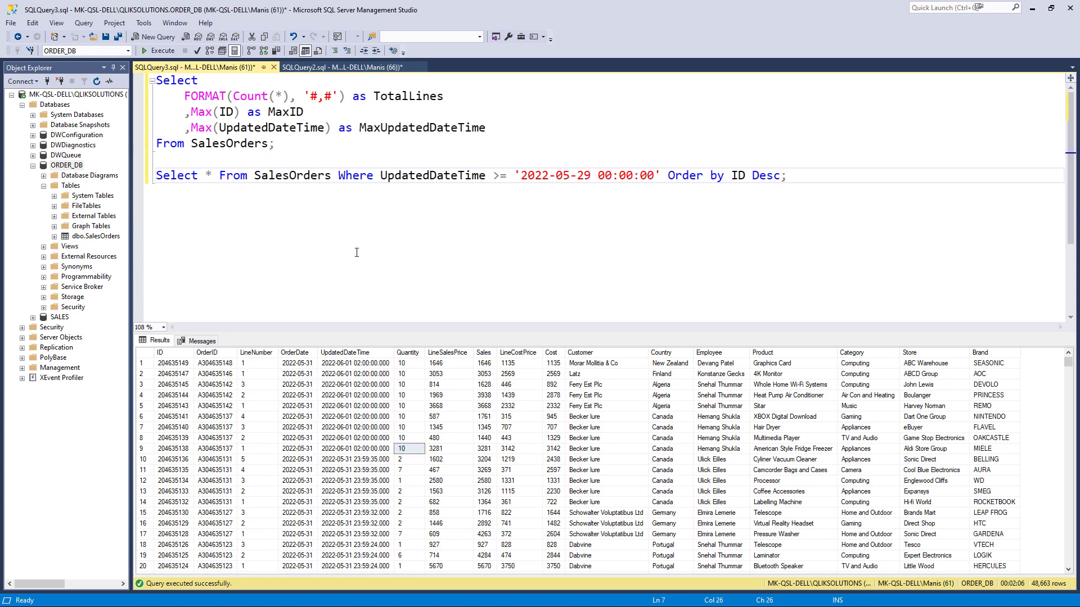
key("ctrl+a")
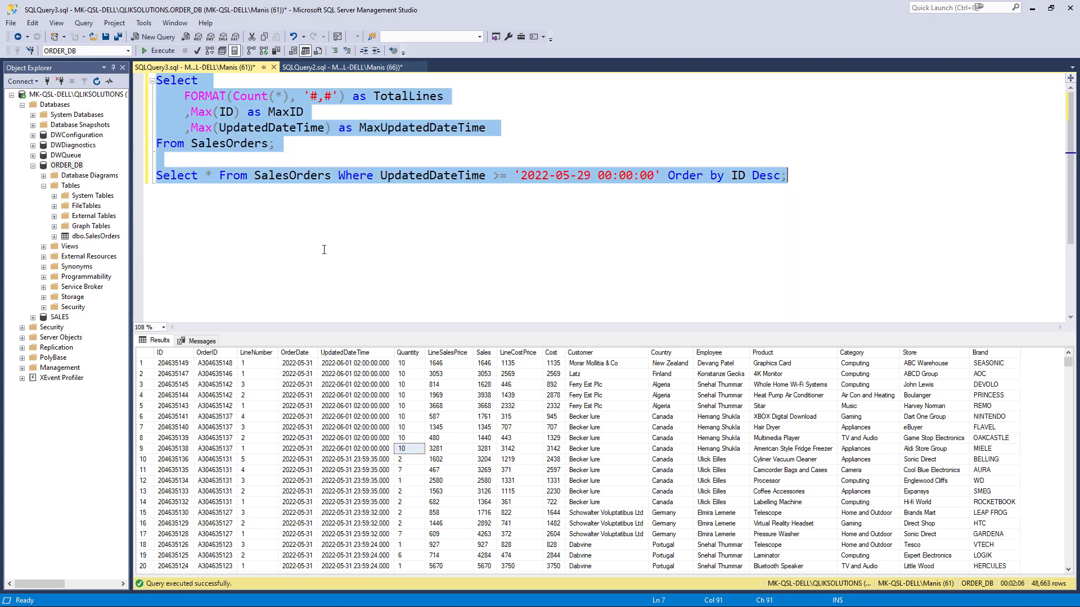
left_click(157, 50)
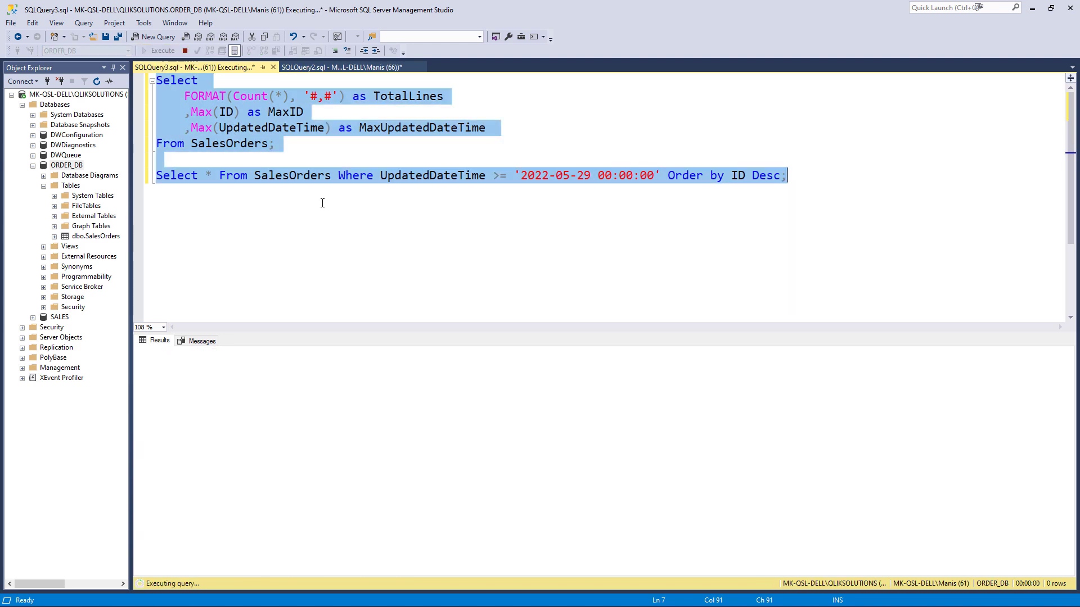
left_click(298, 282)
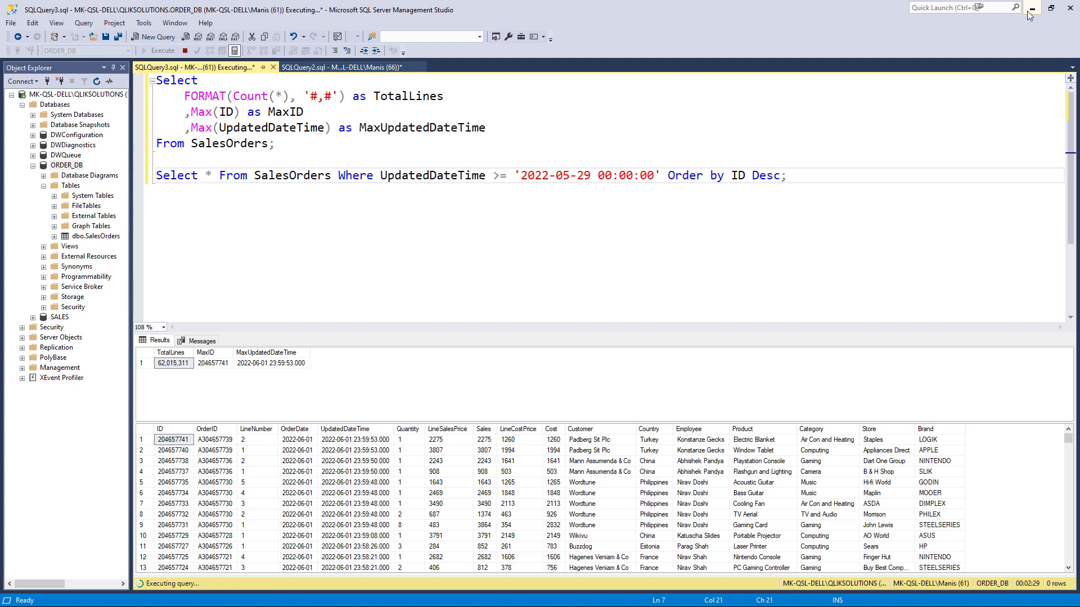
left_click(1031, 9)
Step: Change the row-7 Full Load Time Taken in cell E7 to 00:09:05
left_click(496, 422)
left_click_drag(41, 272, 841, 280)
left_click(841, 280)
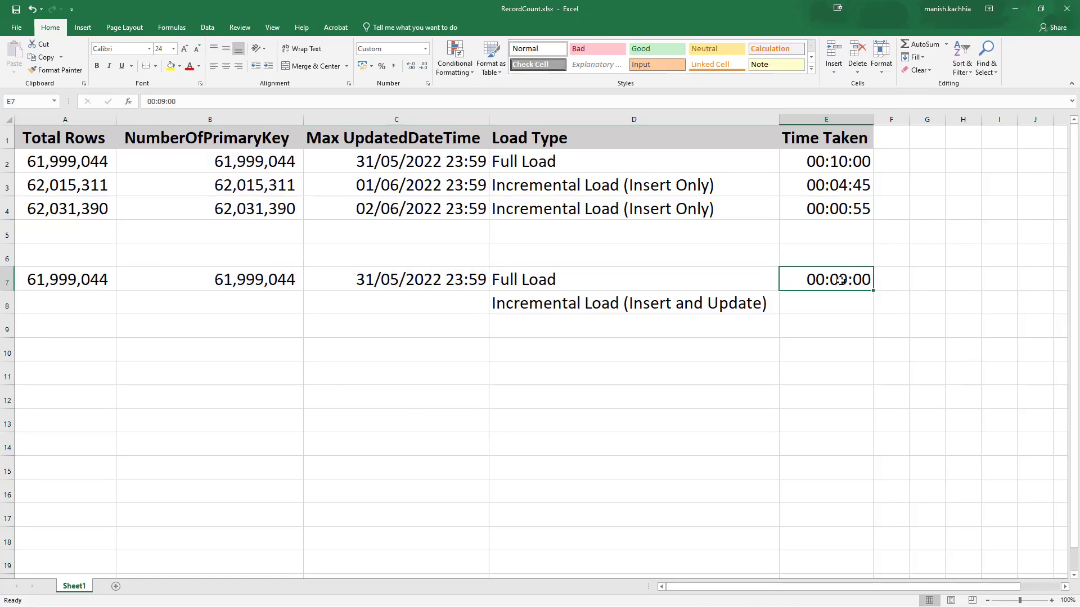
key("F2")
key("shift+Left")
type("5")
key("Return")
key("Up")
key("Left")
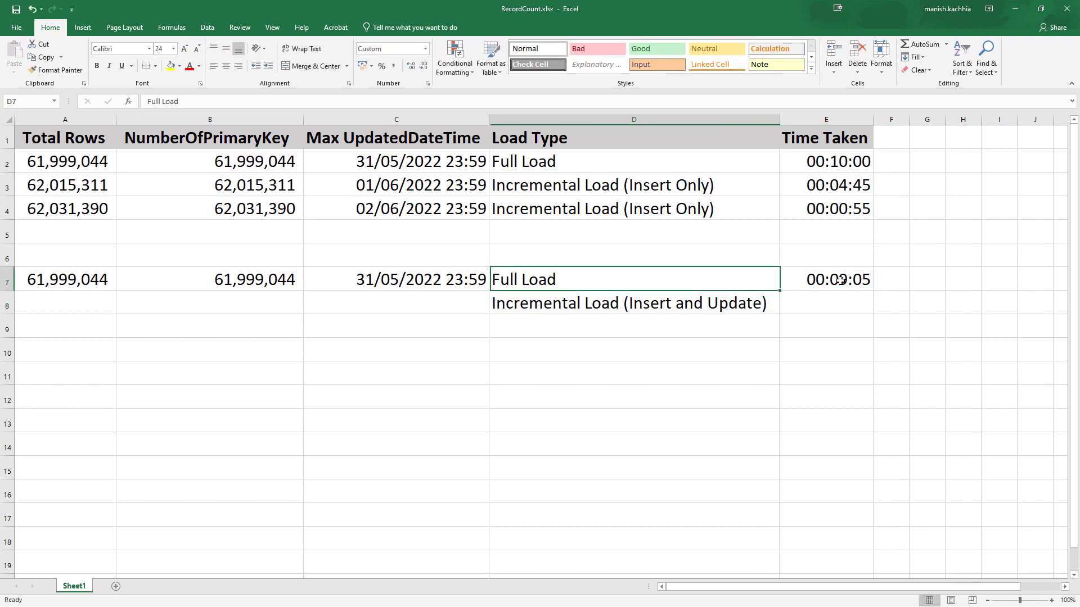
key("Left")
key("Left")
key("Left")
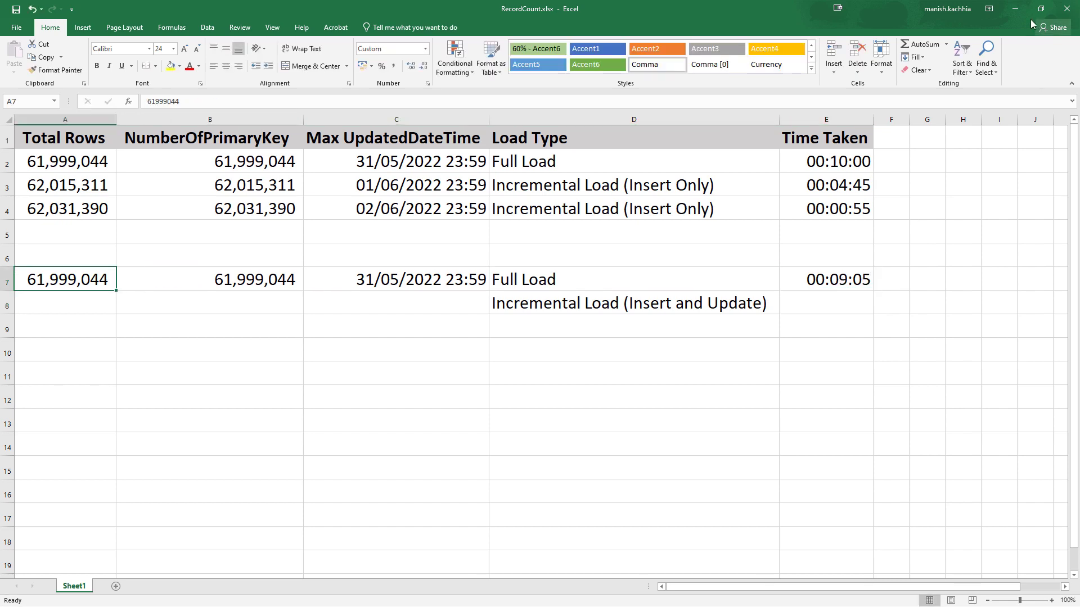
Step: Close the full-load report and review the SalesOrders and Max_UpdatedDateTime file checks on lines 23 and 27
left_click(1017, 12)
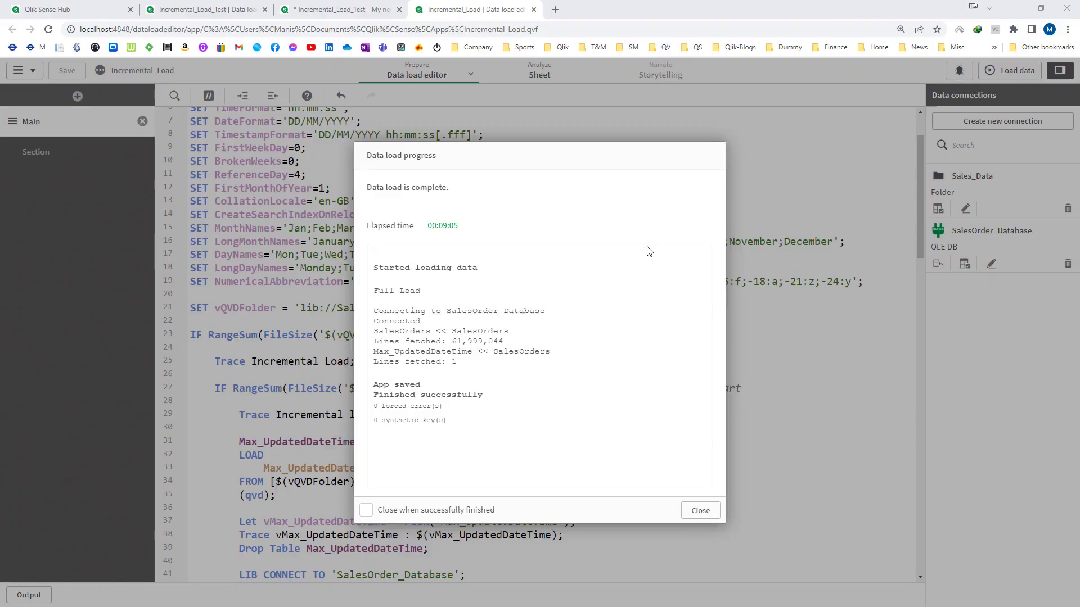
left_click(699, 509)
scroll(488, 343, "down", 8)
scroll(488, 343, "up", 10)
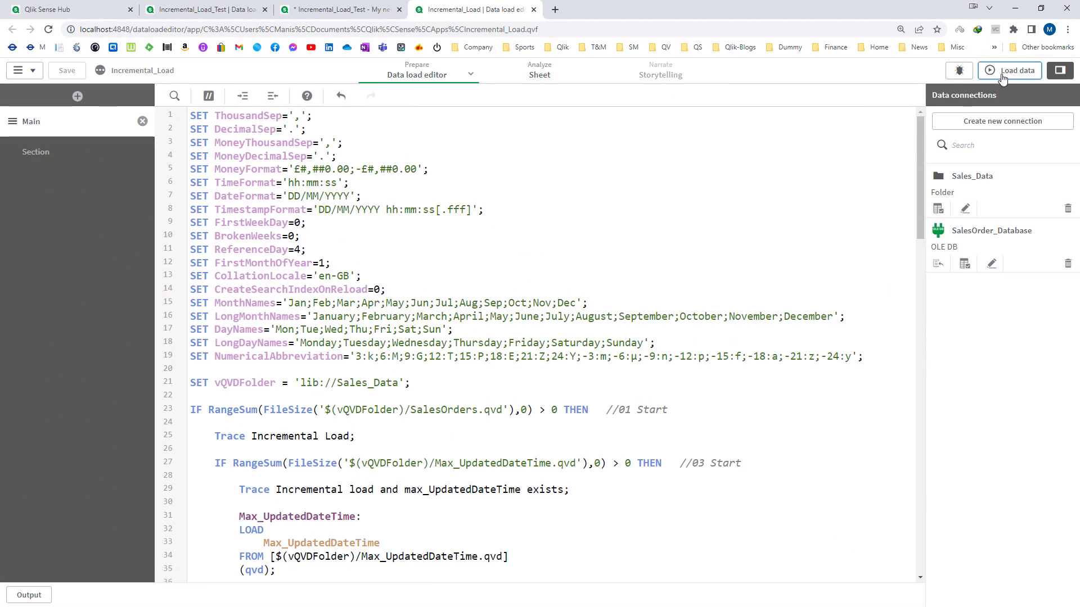
scroll(578, 342, "down", 3)
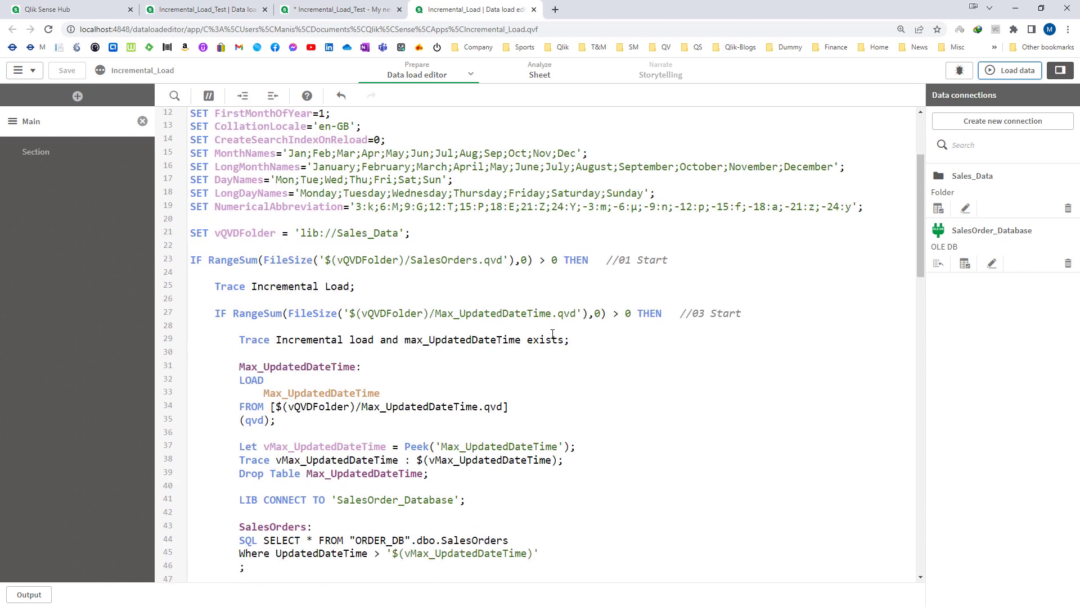
double_click(439, 260)
scroll(440, 261, "down", 2)
left_click(468, 237)
Step: Run the incremental load, fetching only 16,276 new SalesOrders lines in 00:02:42
scroll(511, 365, "down", 8)
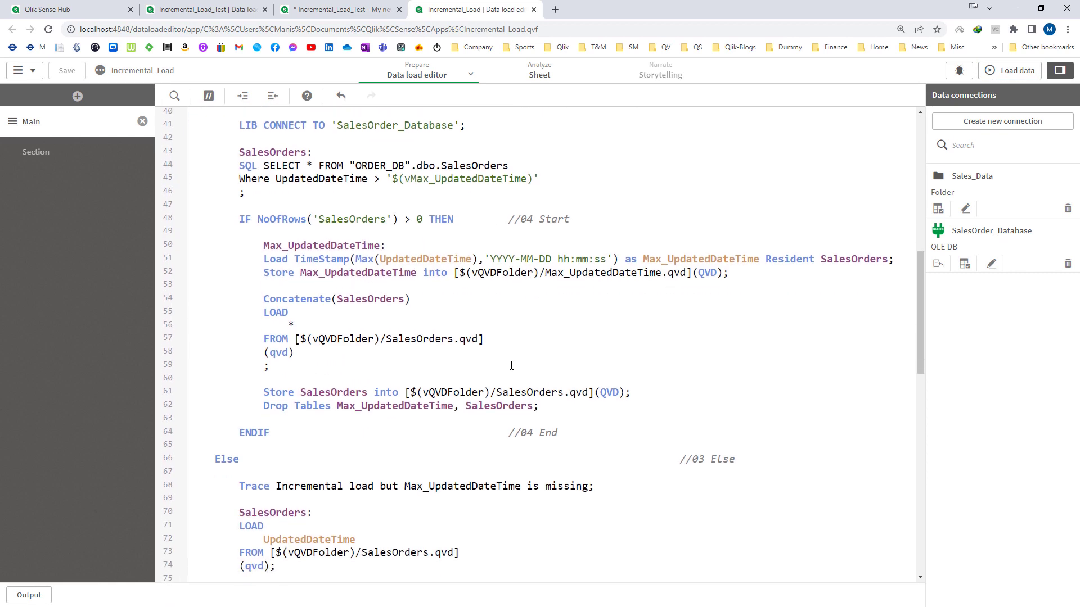
scroll(511, 366, "up", 7)
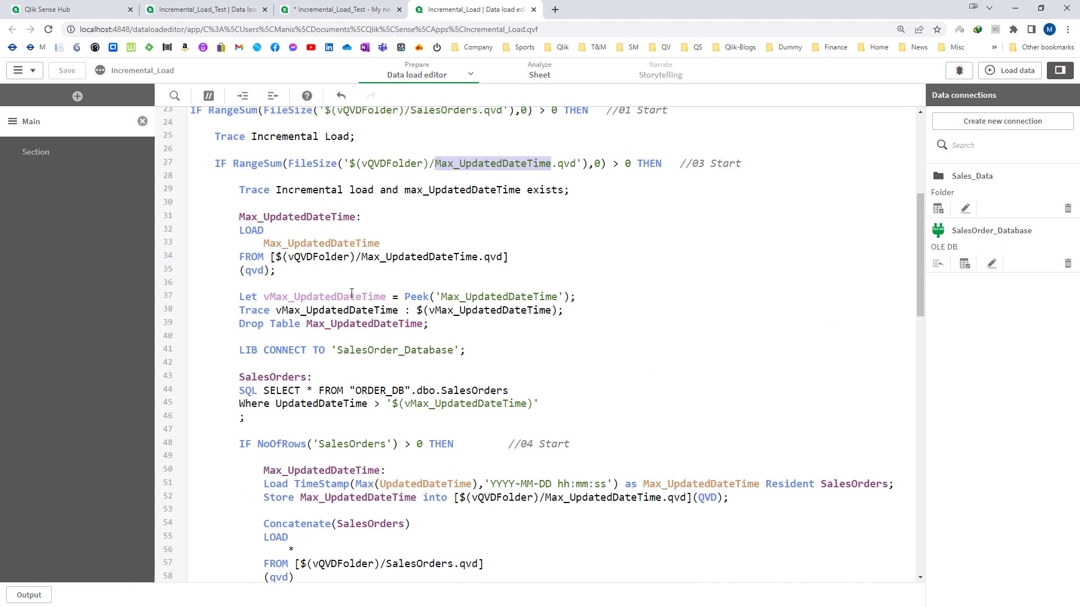
left_click_drag(240, 191, 567, 192)
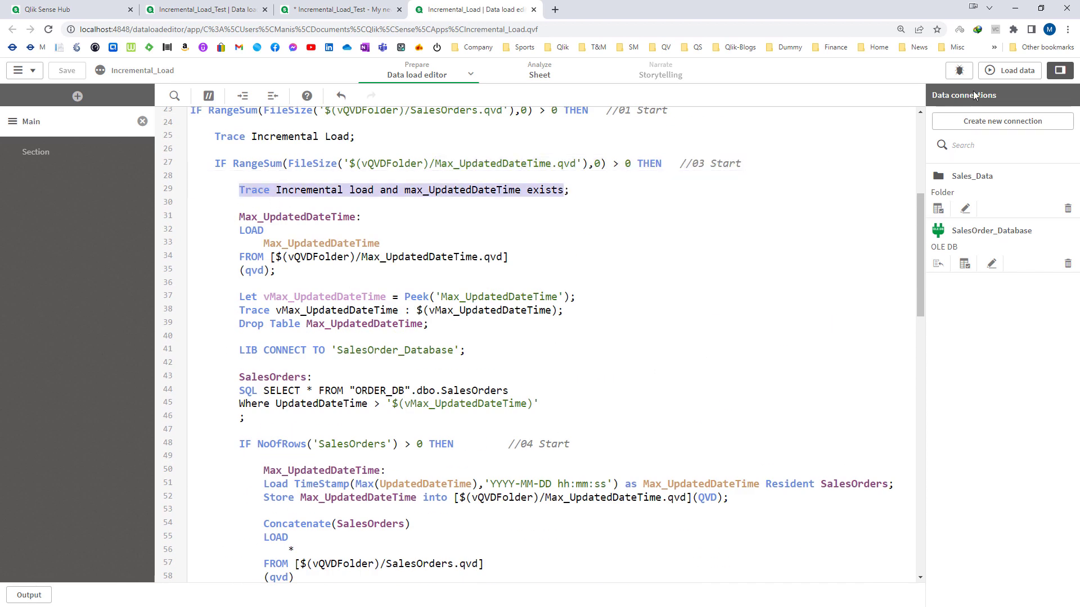
left_click(1002, 73)
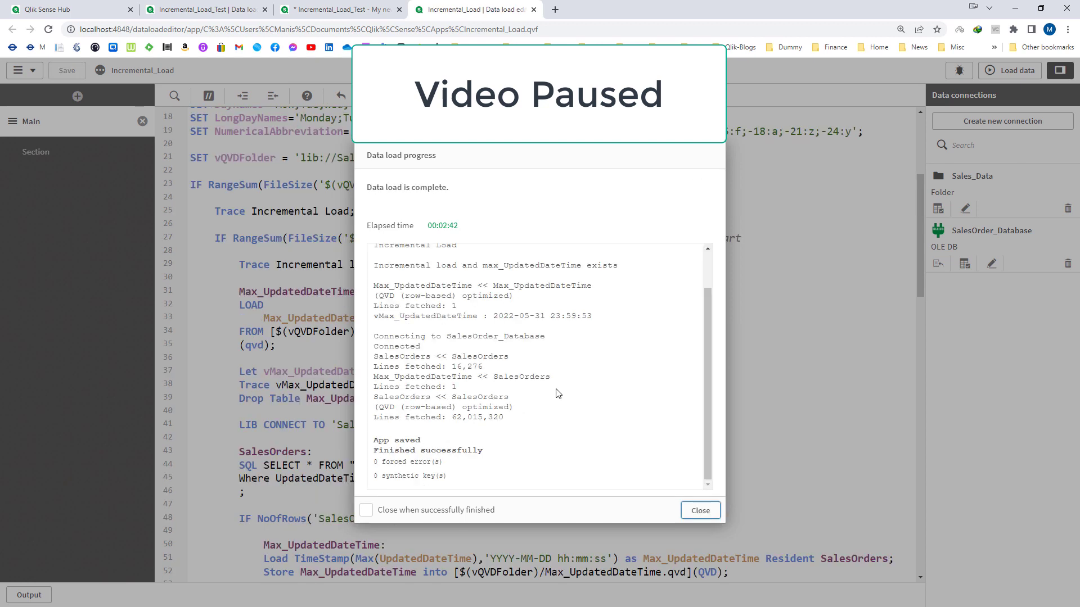
Step: Review the incremental load log and highlight the 16,276 fetched SalesOrders lines
scroll(572, 387, "up", 1)
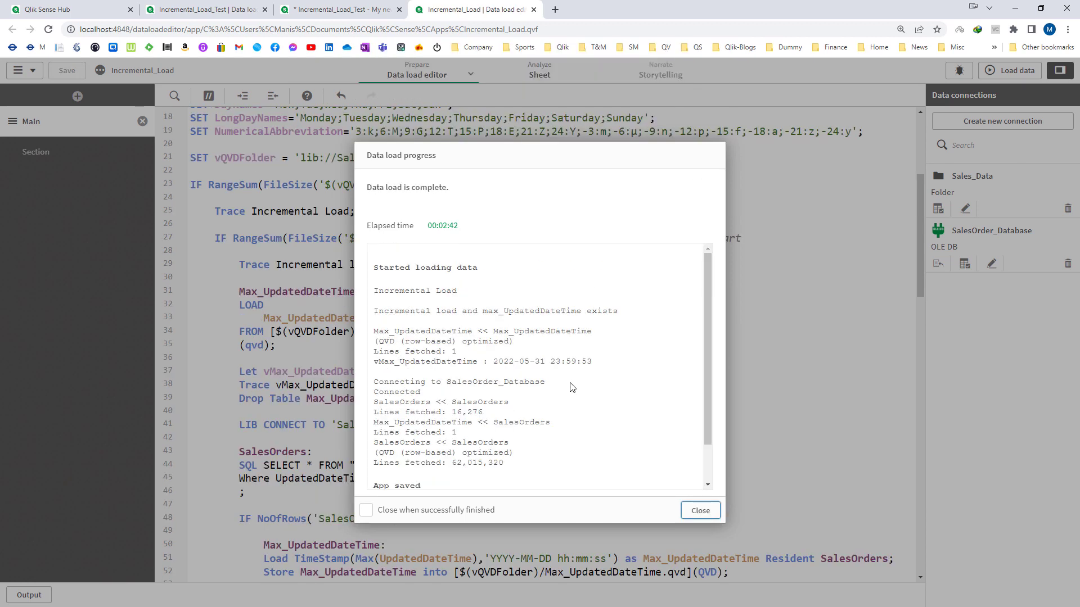
scroll(571, 386, "down", 1)
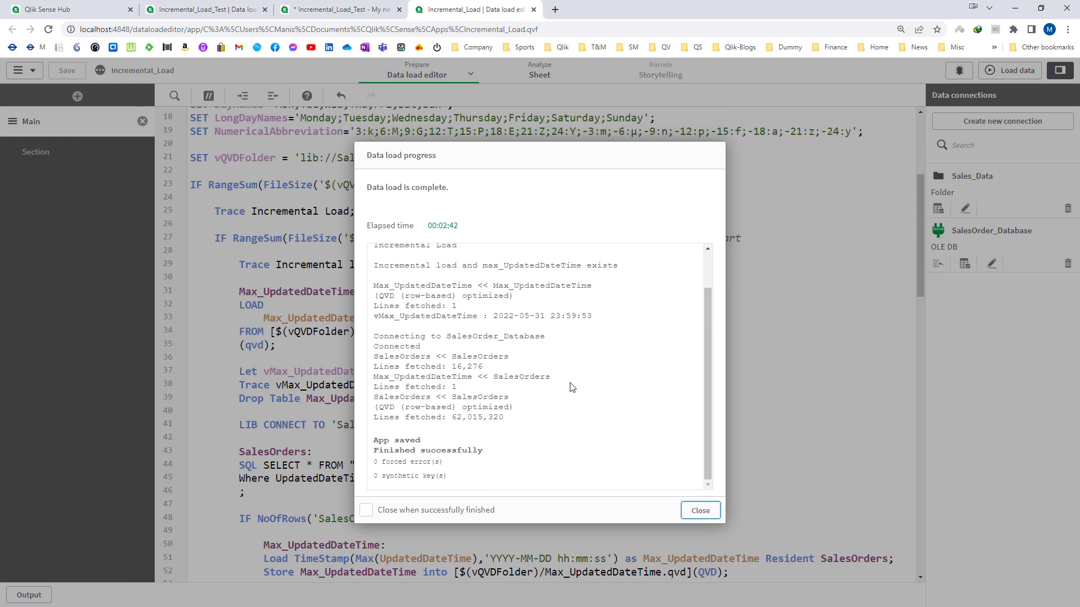
scroll(572, 387, "up", 1)
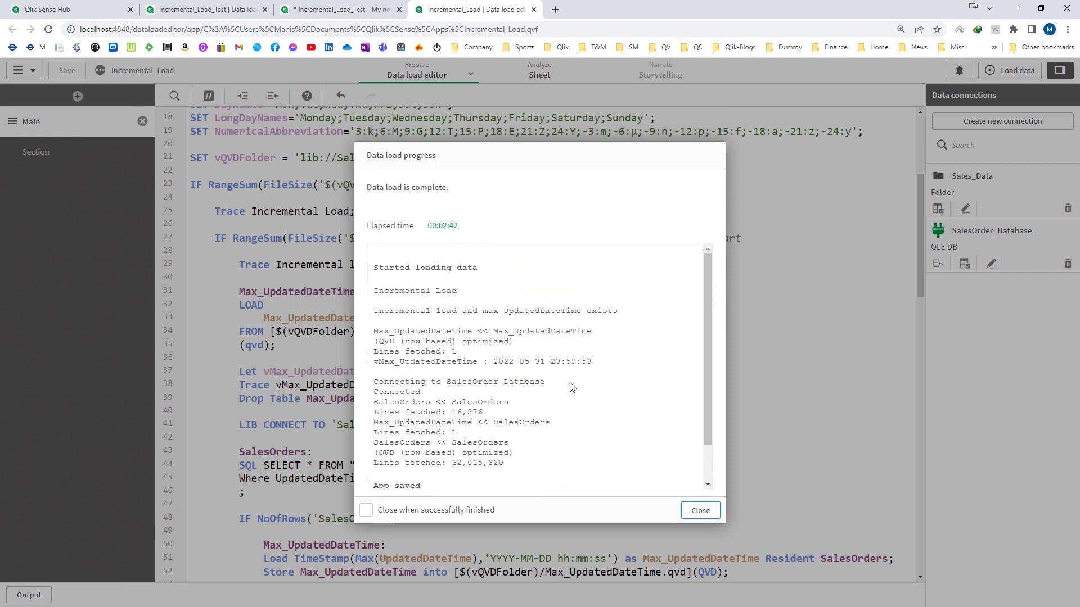
scroll(572, 387, "down", 1)
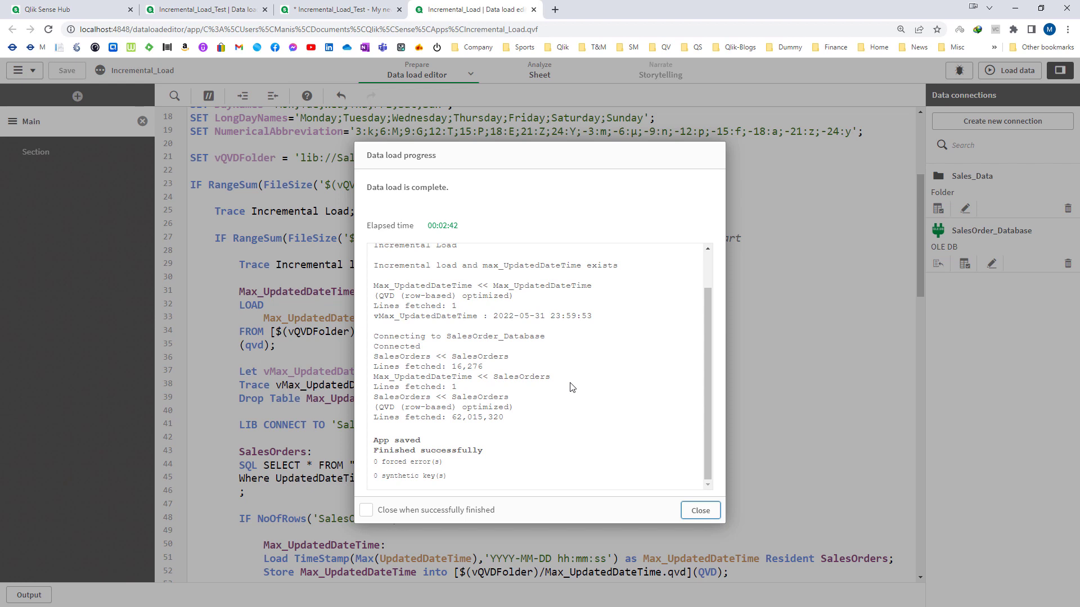
left_click(452, 366)
left_click_drag(453, 366, 482, 368)
left_click(506, 373)
key("alt+Tab")
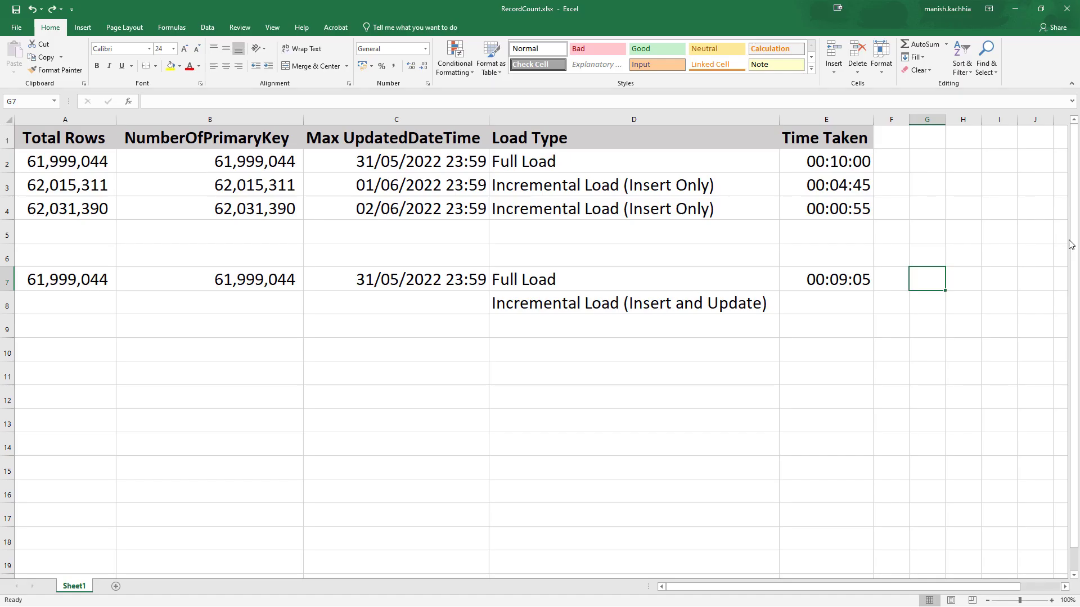
Step: Record 16276 in G7, then check the SSIS data flow and Qlik load row counts
type("16276")
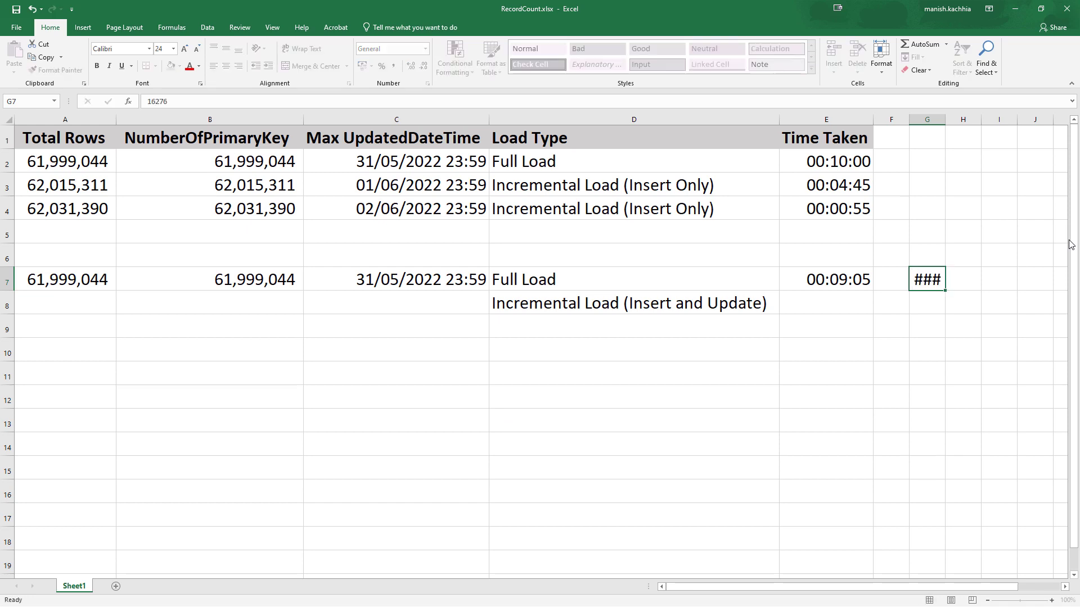
key("ctrl+Return")
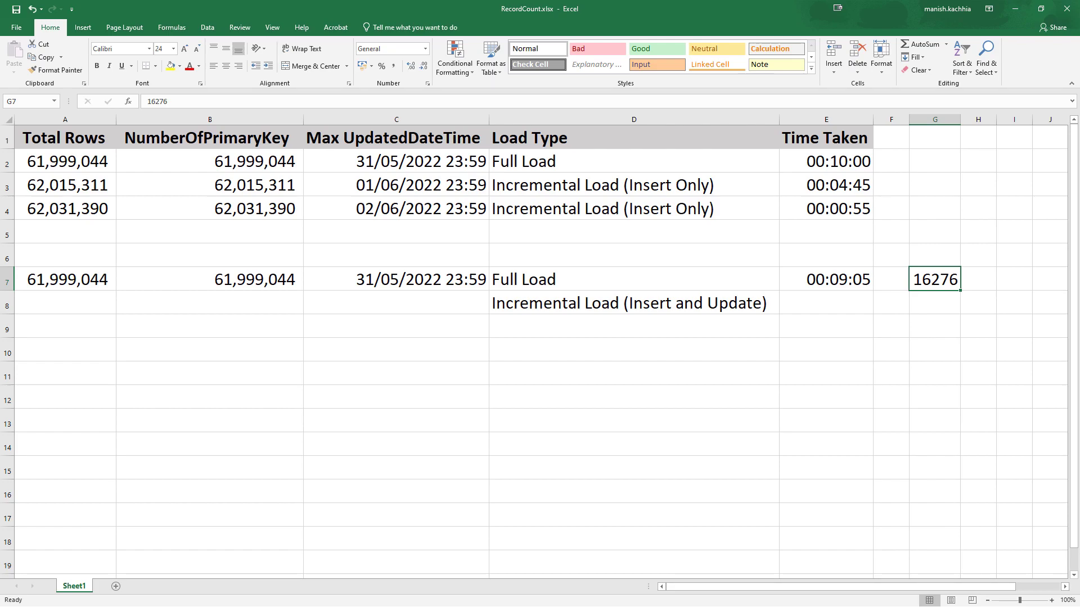
key("alt+Tab")
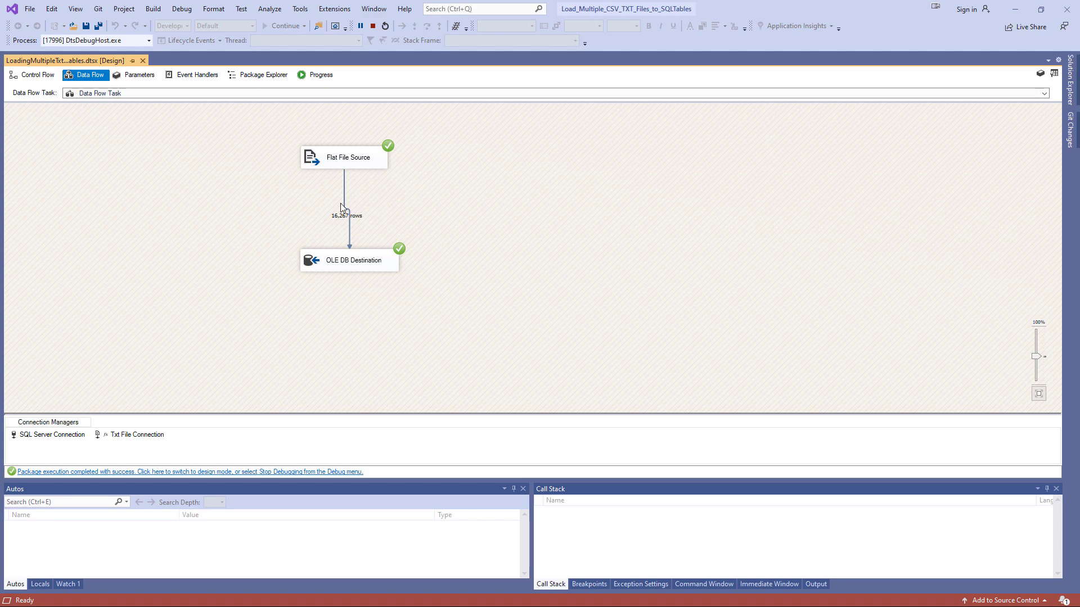
key("alt+Tab")
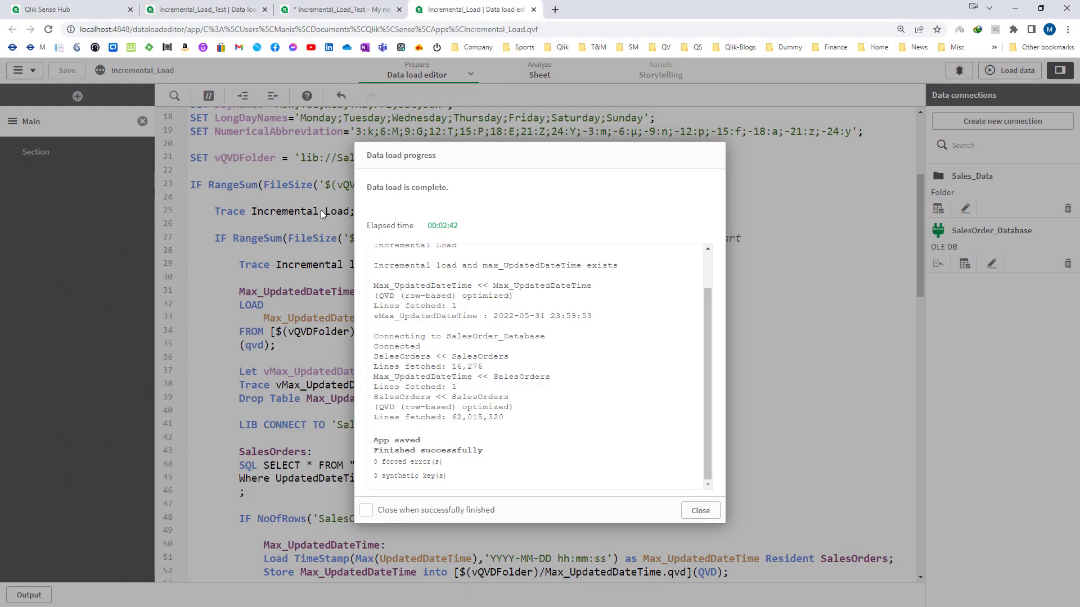
Step: Record 16267 in G9 and start a label in H9 beside it
key("alt+Tab")
key("Down")
key("Down")
type("16267")
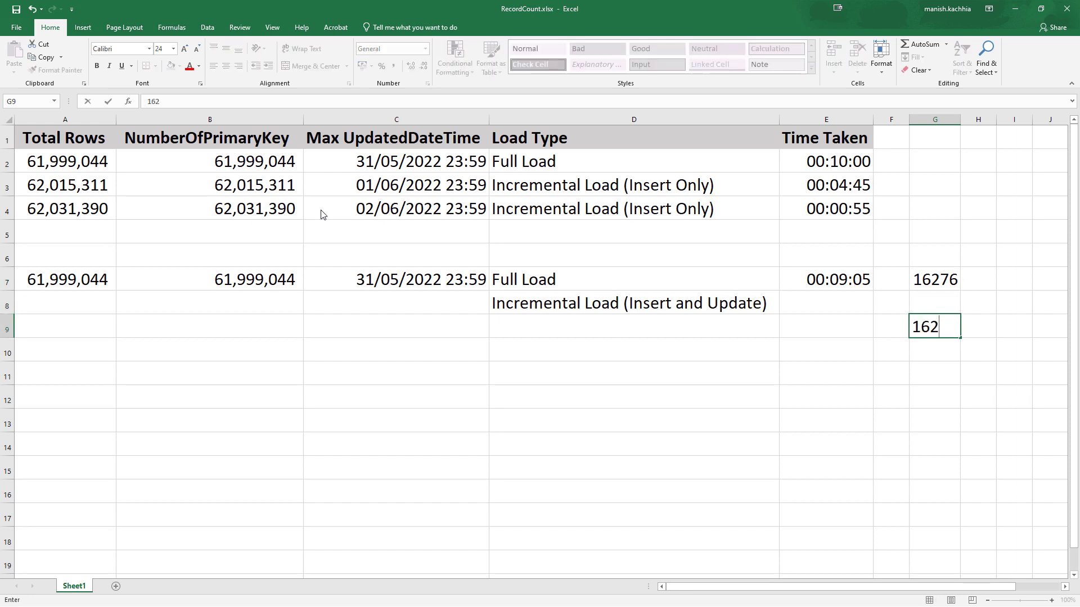
key("Tab")
type("N")
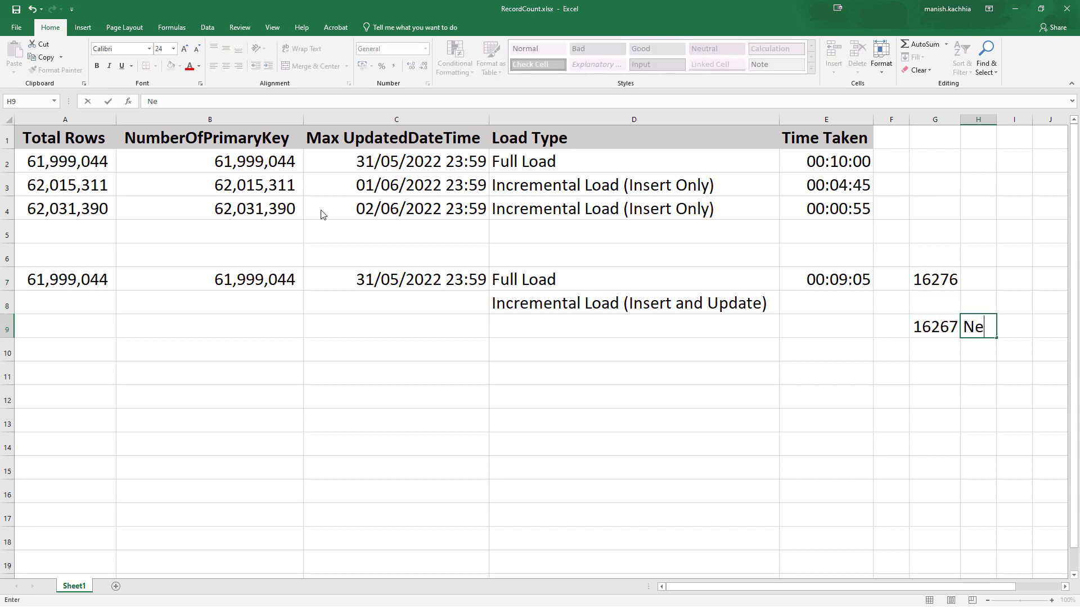
key("alt+Tab")
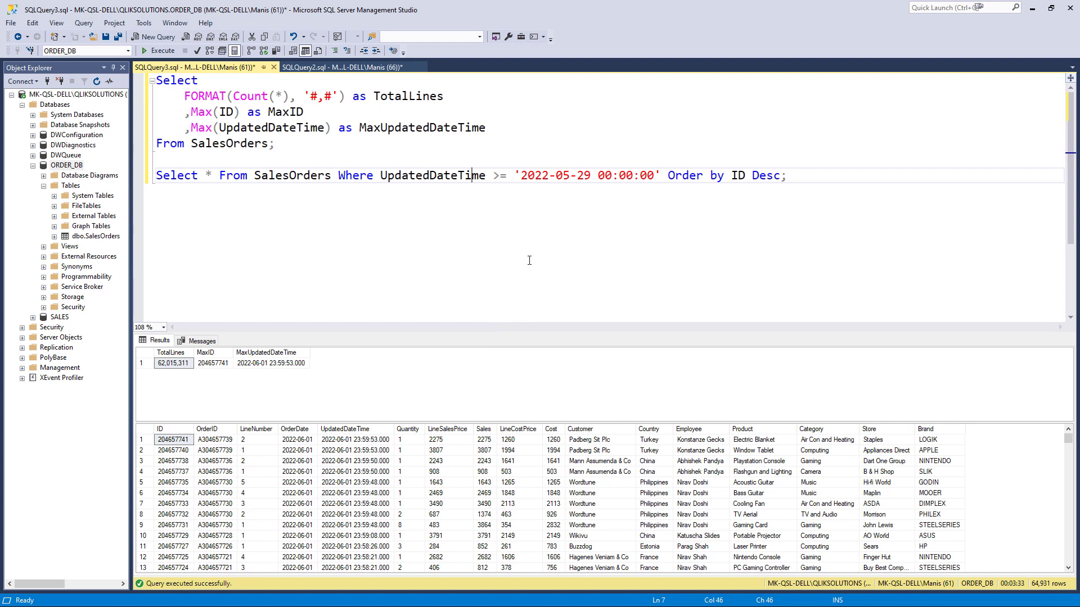